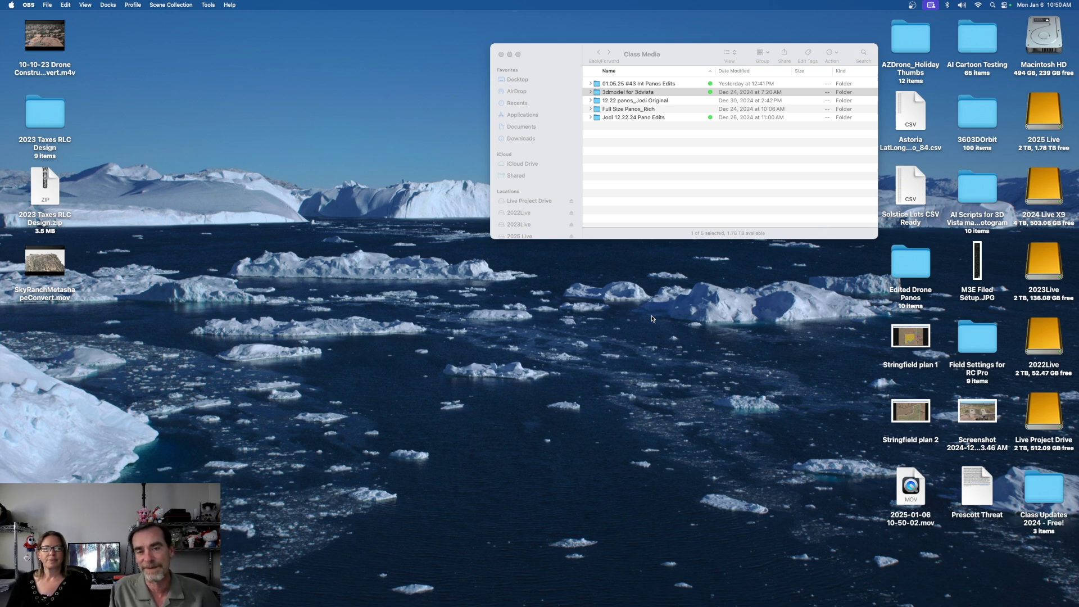
{"action": "left_click_drag", "start_coordinate": [691, 51], "coordinate": [675, 45]}
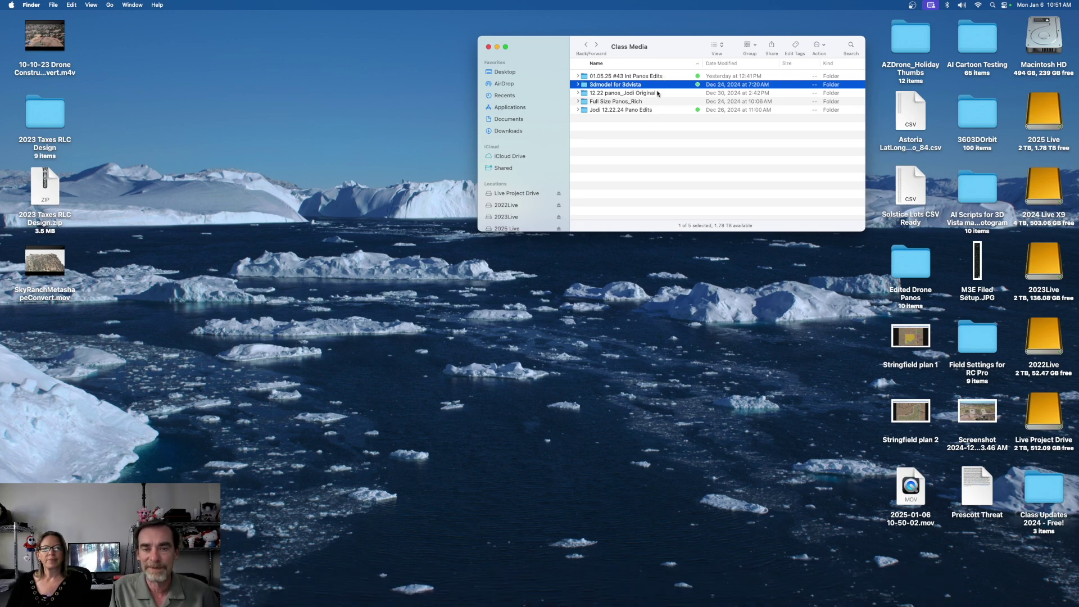
{"action": "left_click", "coordinate": [607, 94]}
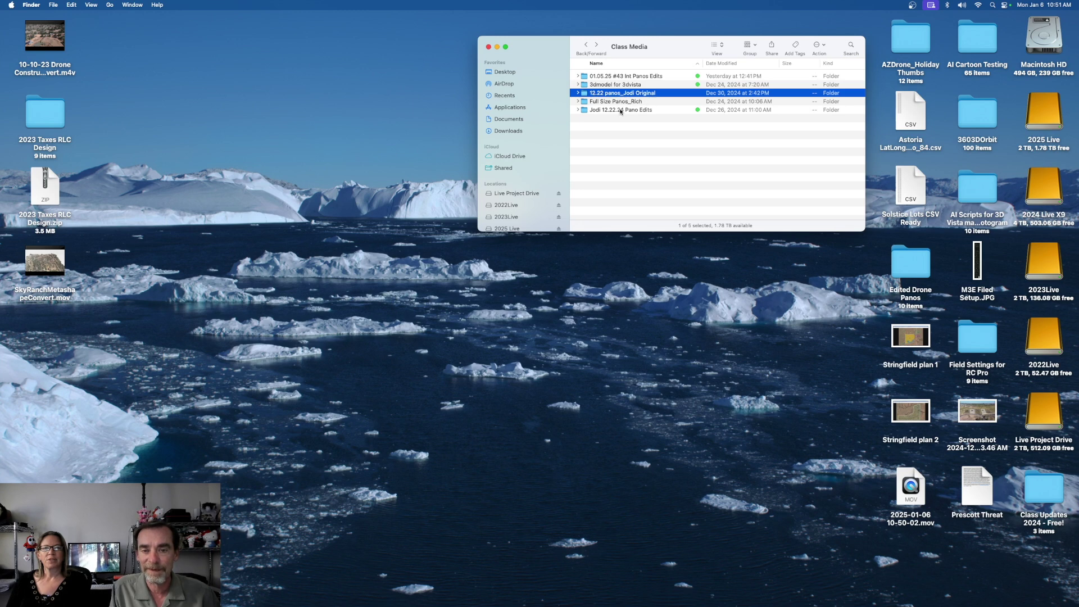
{"action": "left_click", "coordinate": [607, 113]}
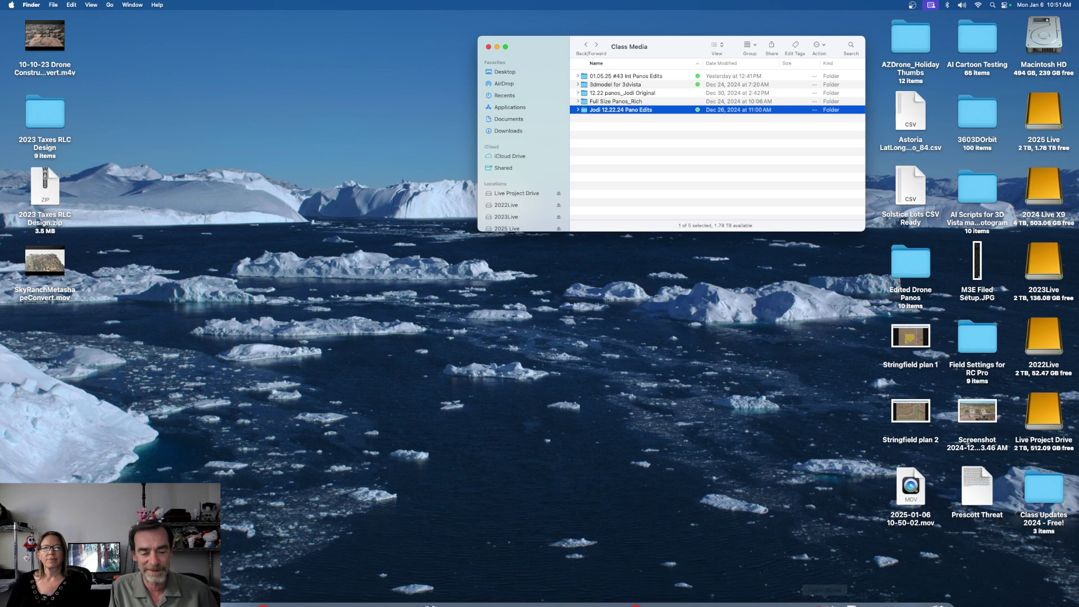
Step: Launch 3DVista Virtual Tour and decline the available version update
{"action": "left_click", "coordinate": [823, 588]}
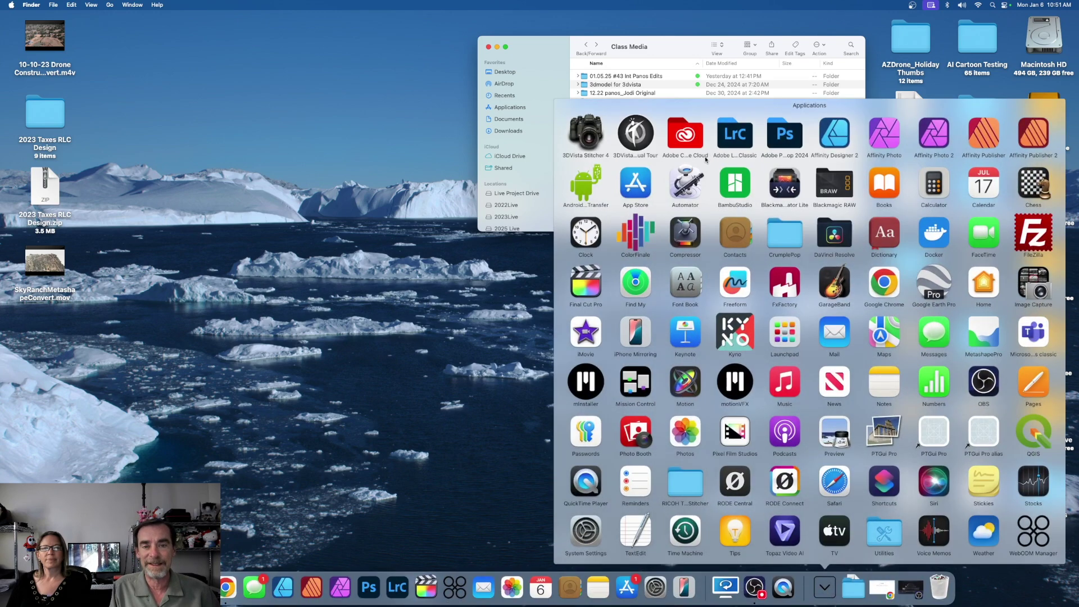
{"action": "left_click", "coordinate": [635, 134]}
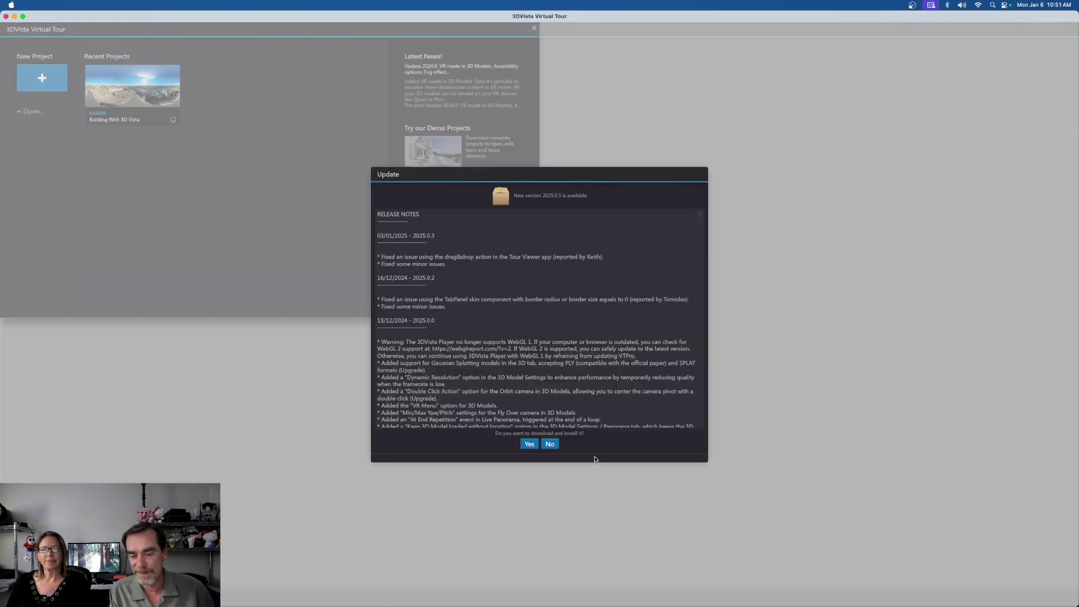
{"action": "left_click", "coordinate": [550, 444]}
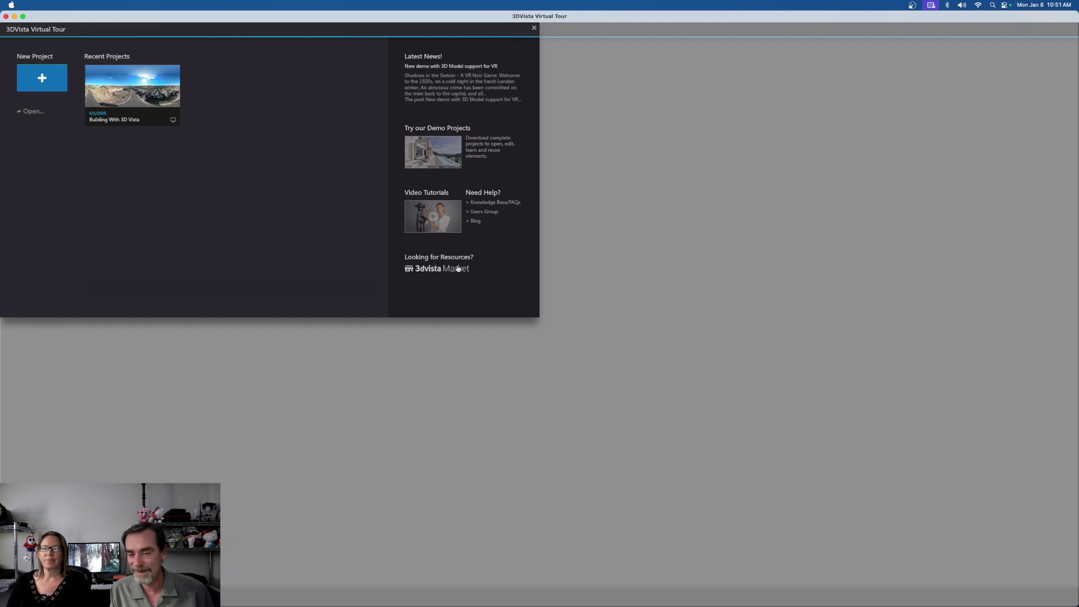
Step: Create a new project using the Basic skin with the Empty style
{"action": "left_click", "coordinate": [54, 85]}
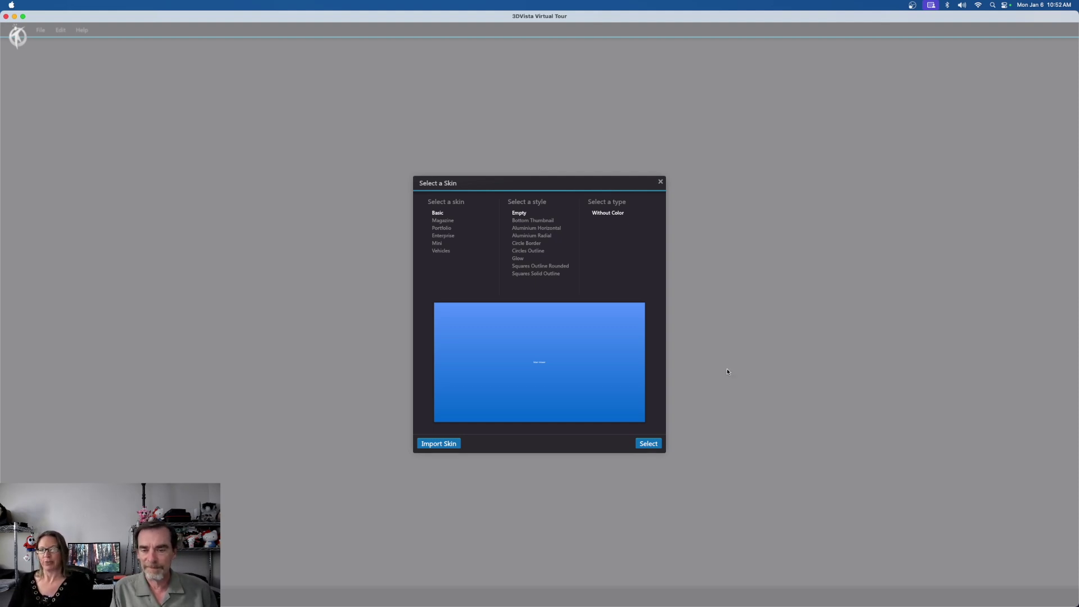
{"action": "left_click", "coordinate": [647, 443]}
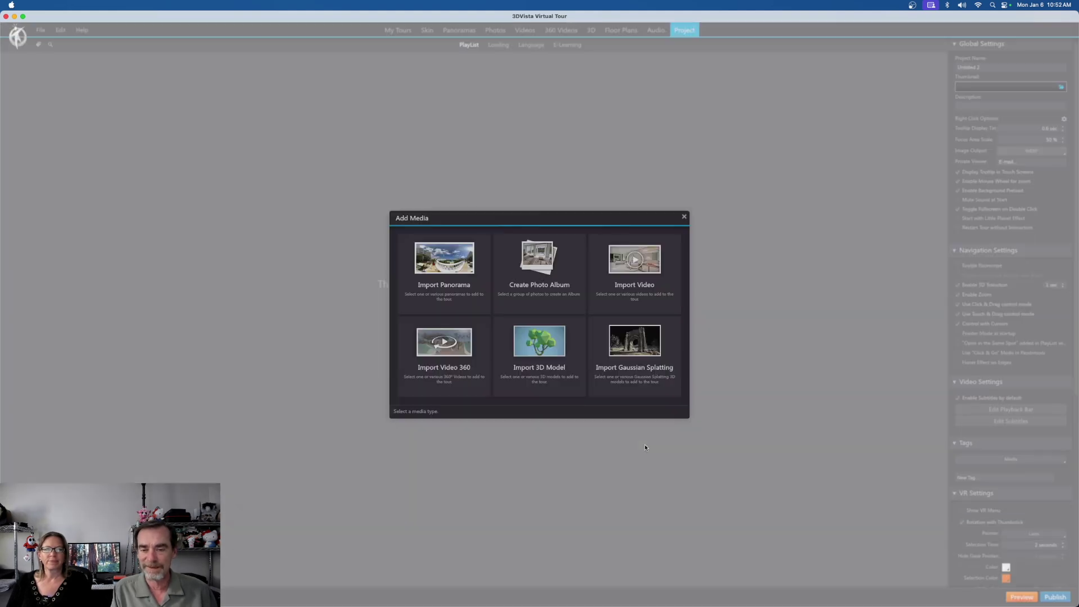
Step: Start importing standard panoramas and browse the 2025 Live drive to 2025 Classes, 3DVista FullTutorial, Class Media
{"action": "left_click", "coordinate": [447, 266]}
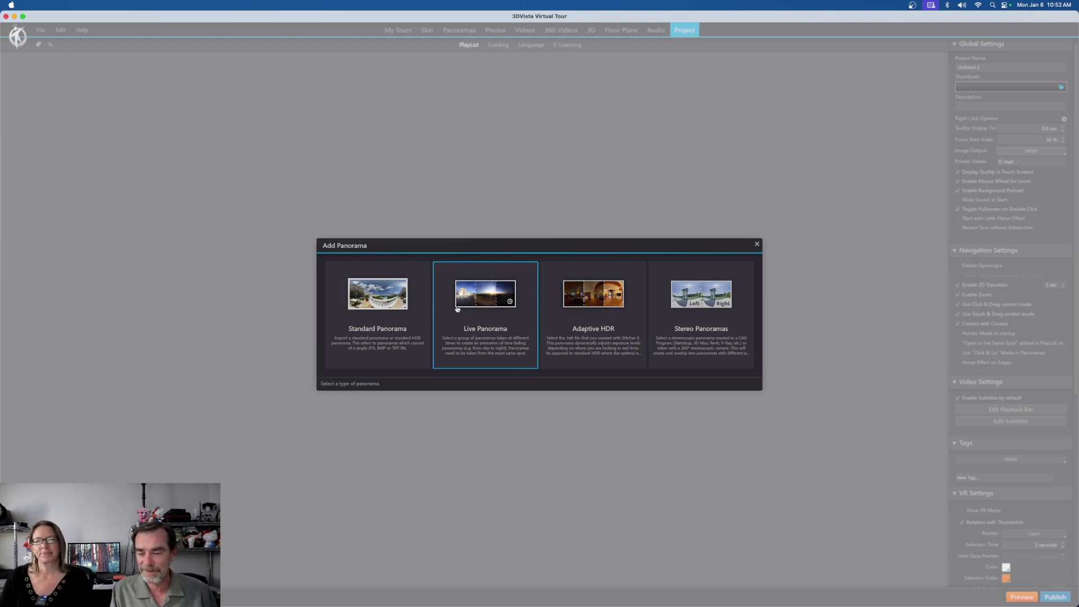
{"action": "left_click", "coordinate": [379, 295]}
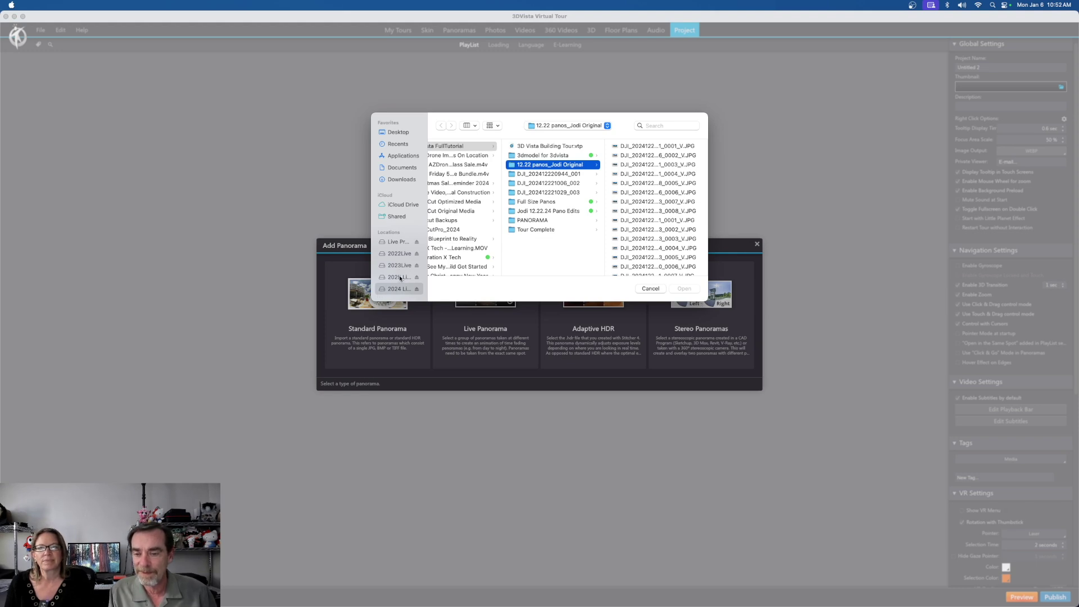
{"action": "left_click", "coordinate": [398, 277]}
{"action": "left_click", "coordinate": [491, 157]}
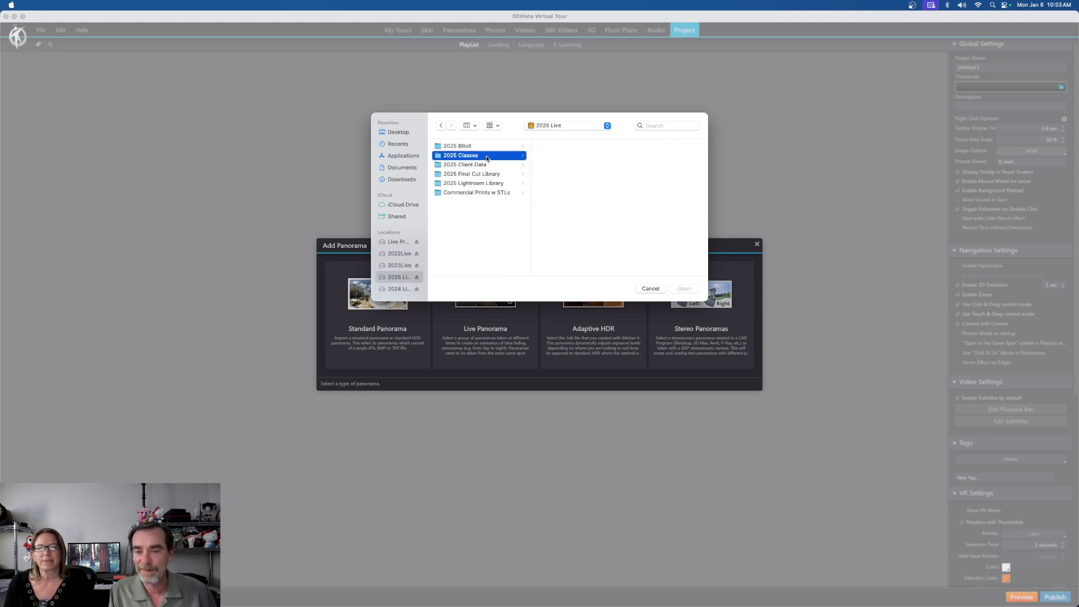
{"action": "left_click", "coordinate": [584, 147]}
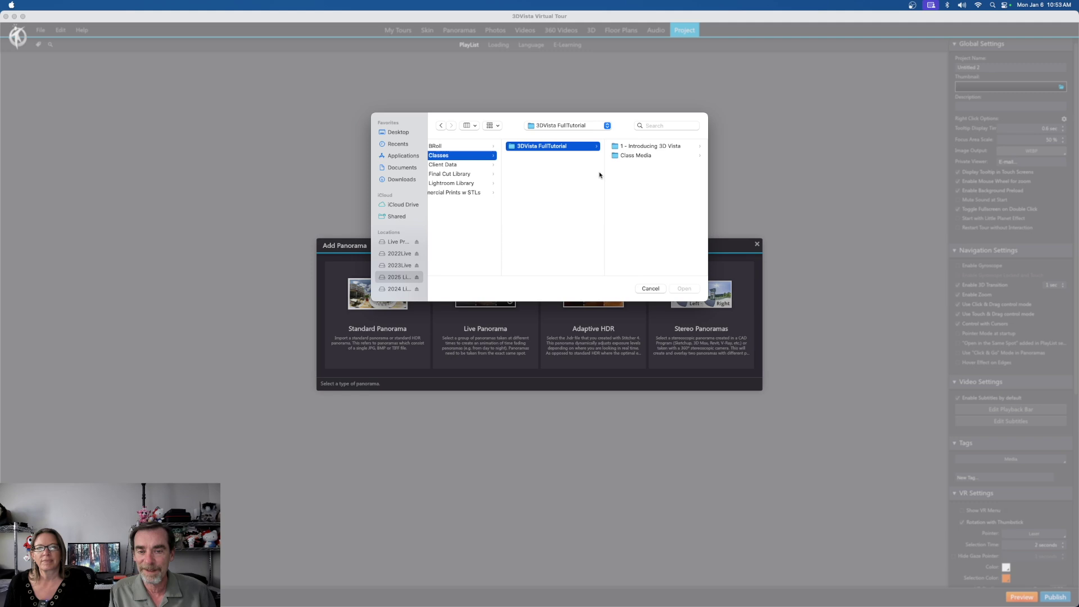
{"action": "left_click", "coordinate": [634, 157]}
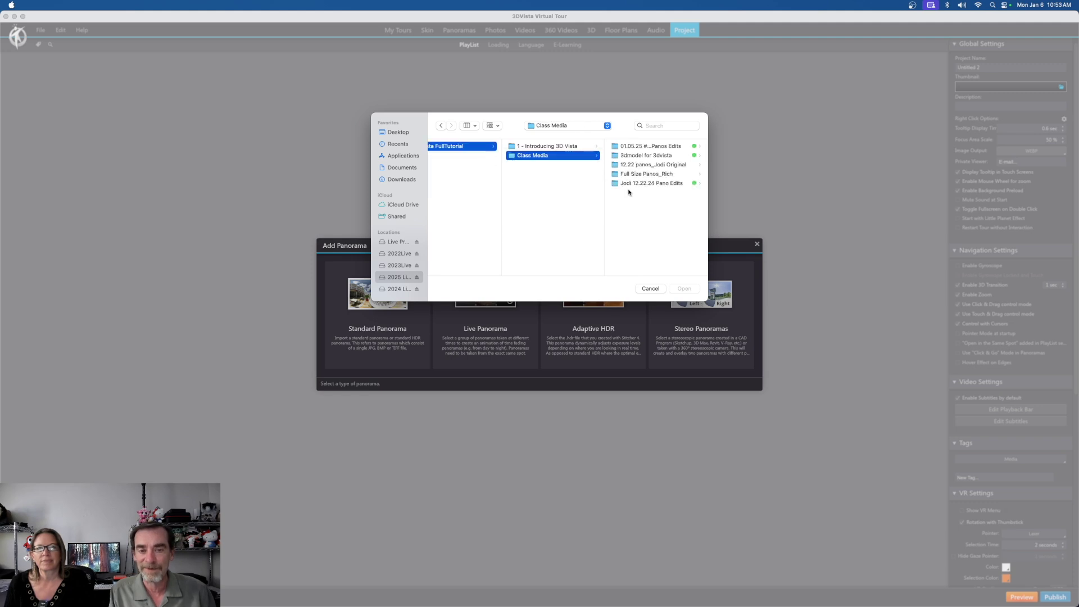
{"action": "left_click", "coordinate": [652, 148]}
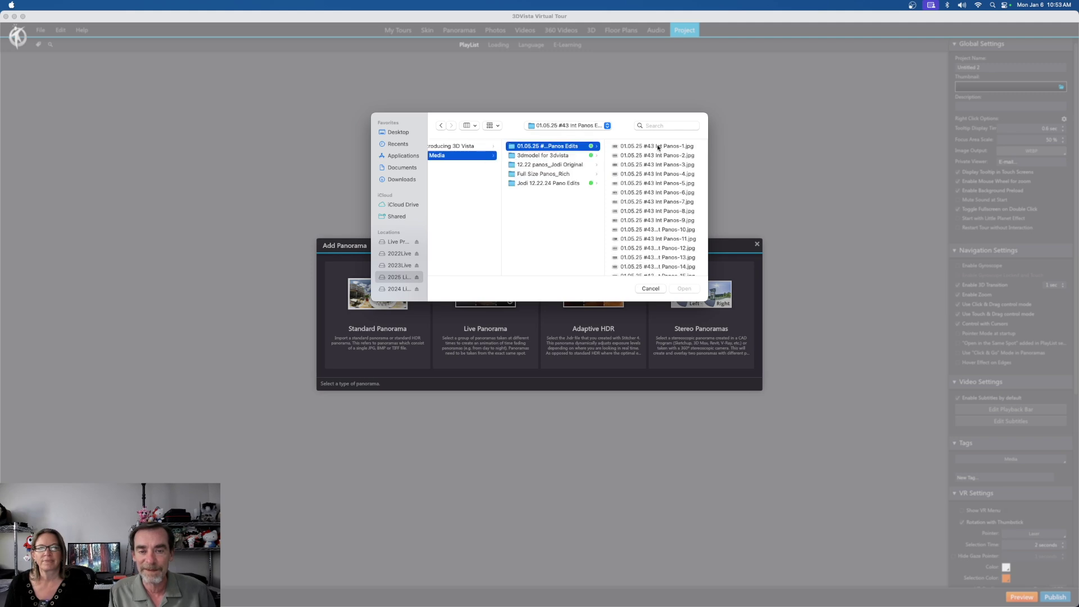
{"action": "left_click", "coordinate": [658, 147]}
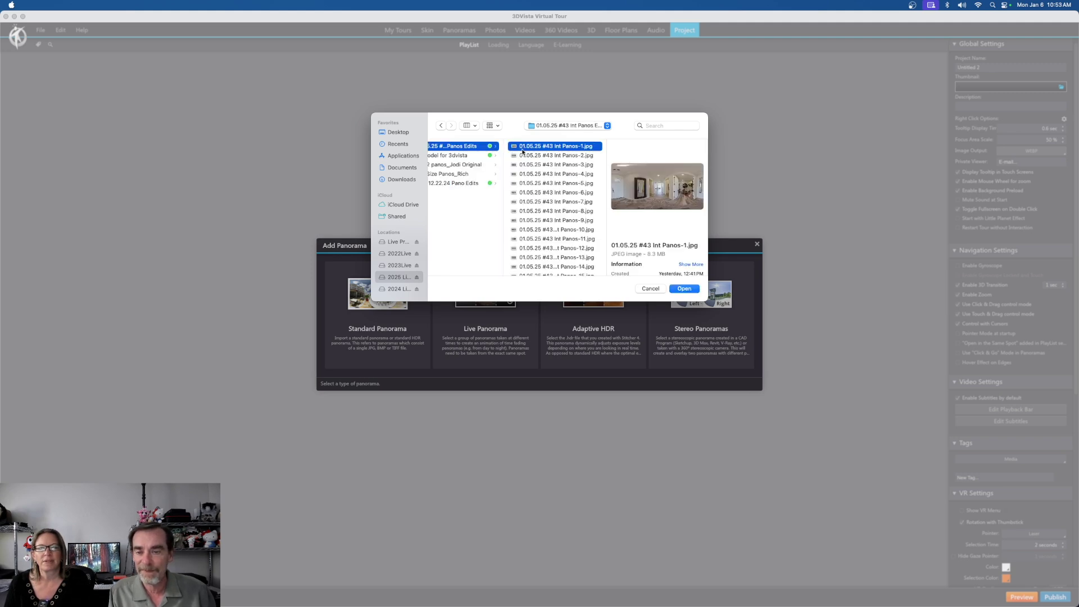
{"action": "scroll", "coordinate": [529, 160], "scroll_direction": "left", "scroll_amount": 3}
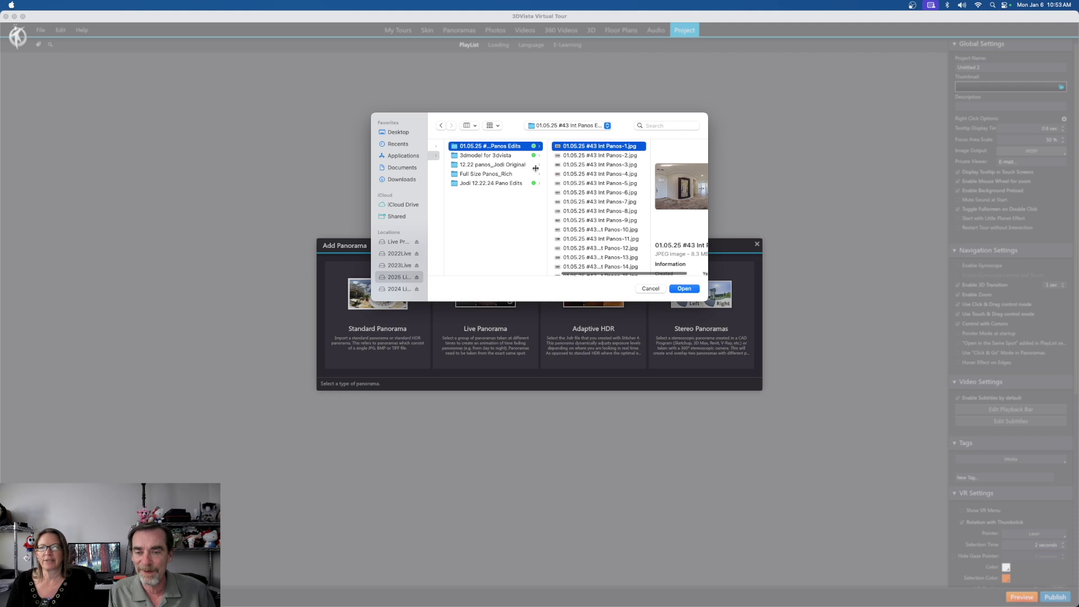
{"action": "key", "text": "Left"}
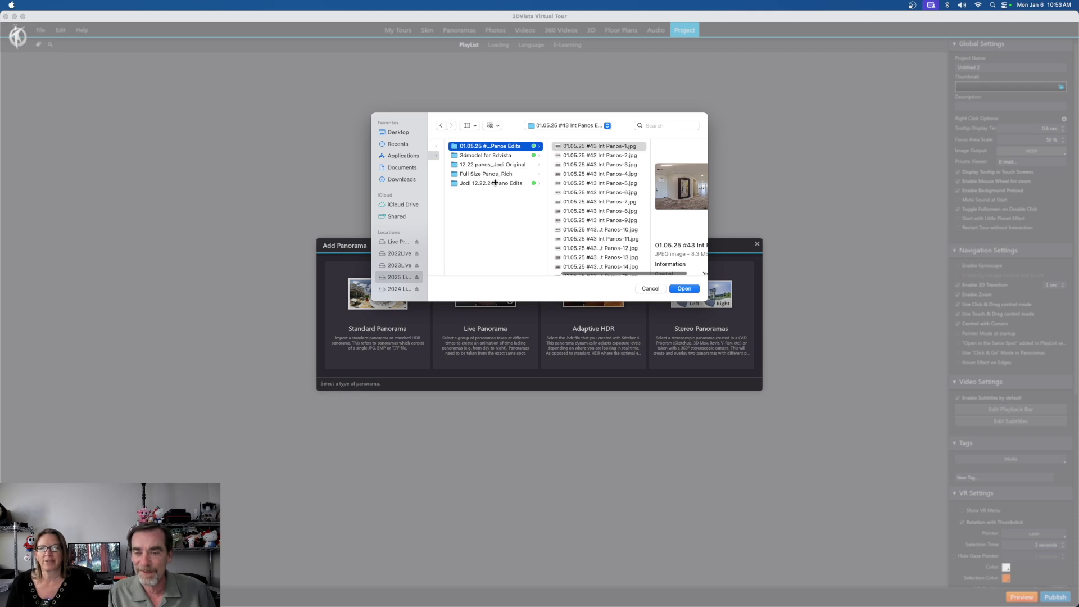
Step: Import all panoramas from 12.22.24 Aerial Tour-1 through 12.22.24 Aerial Tour-18 from the 12.22.24 Pano Edits folder
{"action": "left_click", "coordinate": [495, 183]}
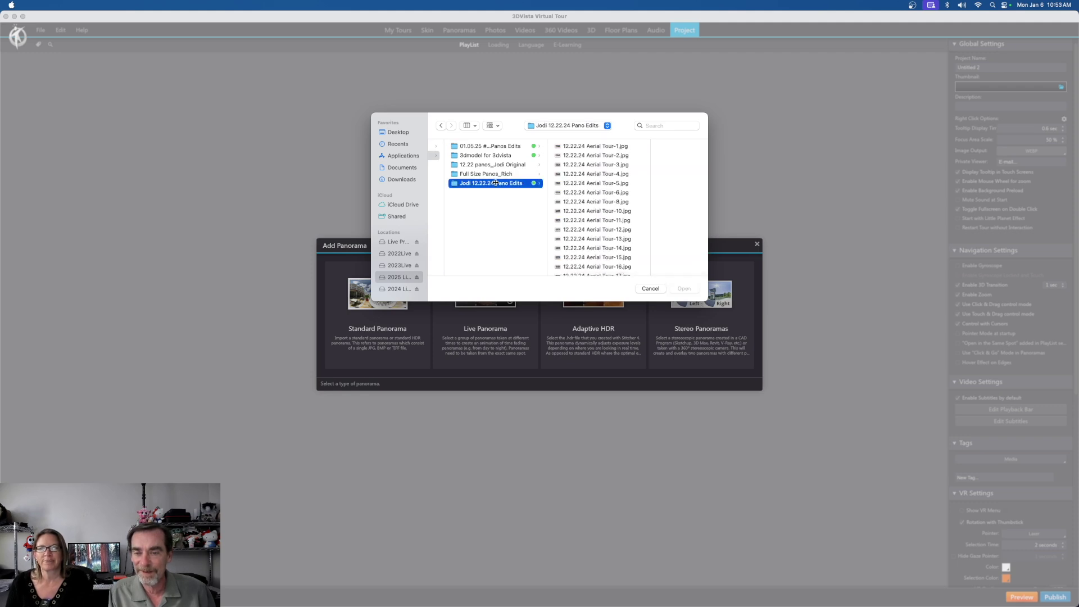
{"action": "left_click", "coordinate": [610, 146]}
{"action": "scroll", "coordinate": [564, 225], "scroll_direction": "down", "scroll_amount": 2}
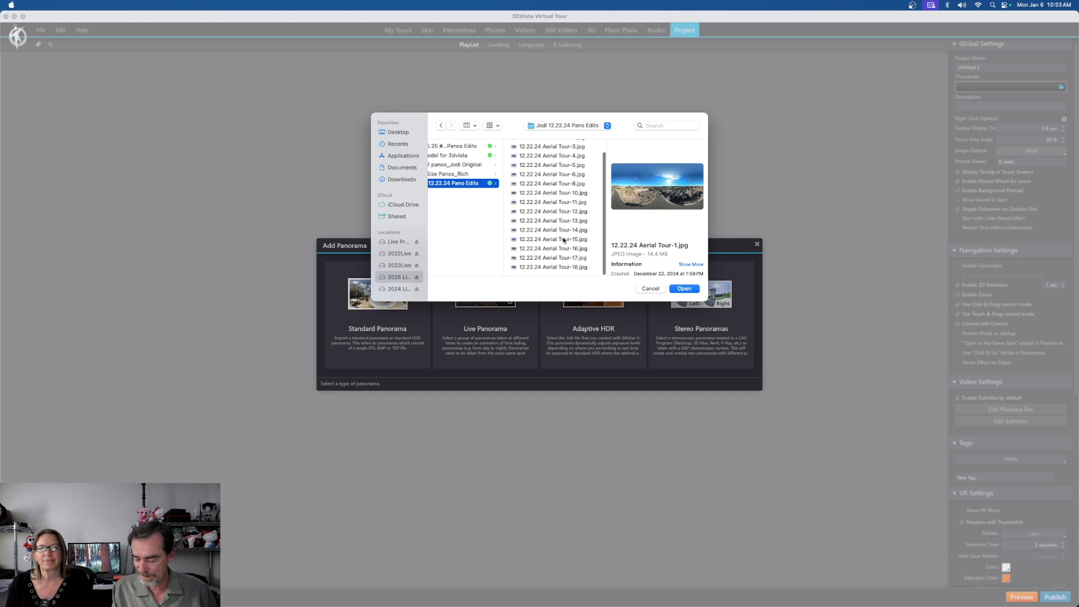
{"action": "left_click", "coordinate": [559, 268], "text": "shift"}
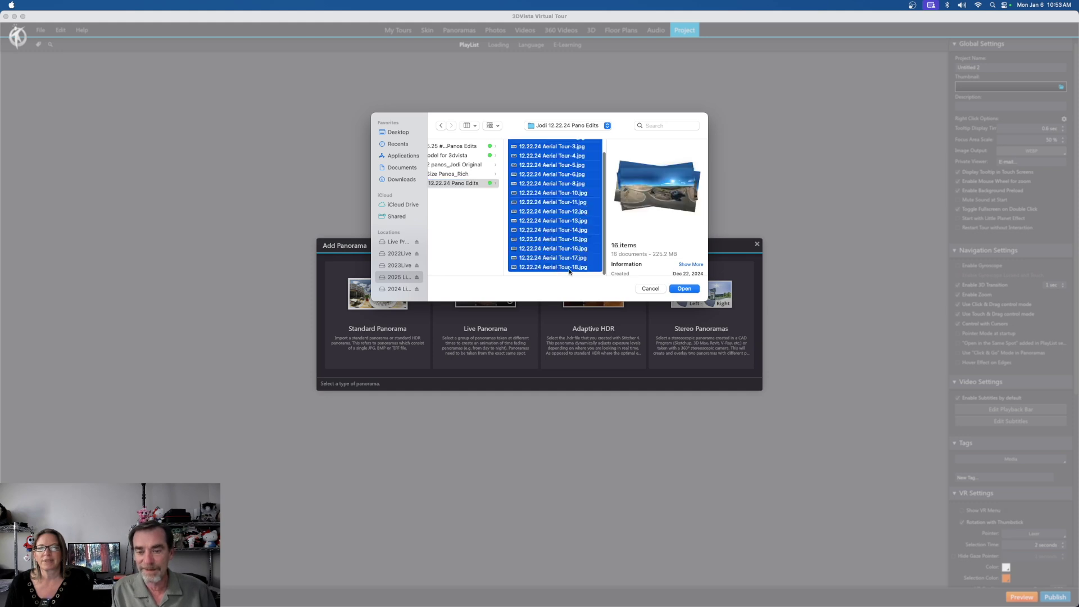
{"action": "left_click", "coordinate": [684, 288]}
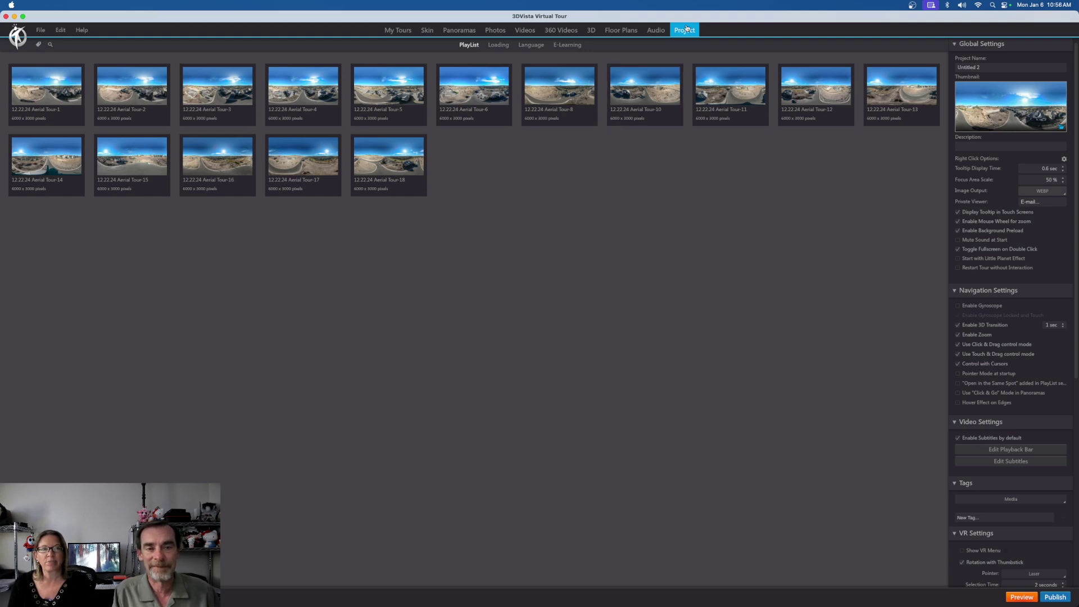
Step: Rename the project to "Class January 2025"
{"action": "left_click", "coordinate": [985, 68]}
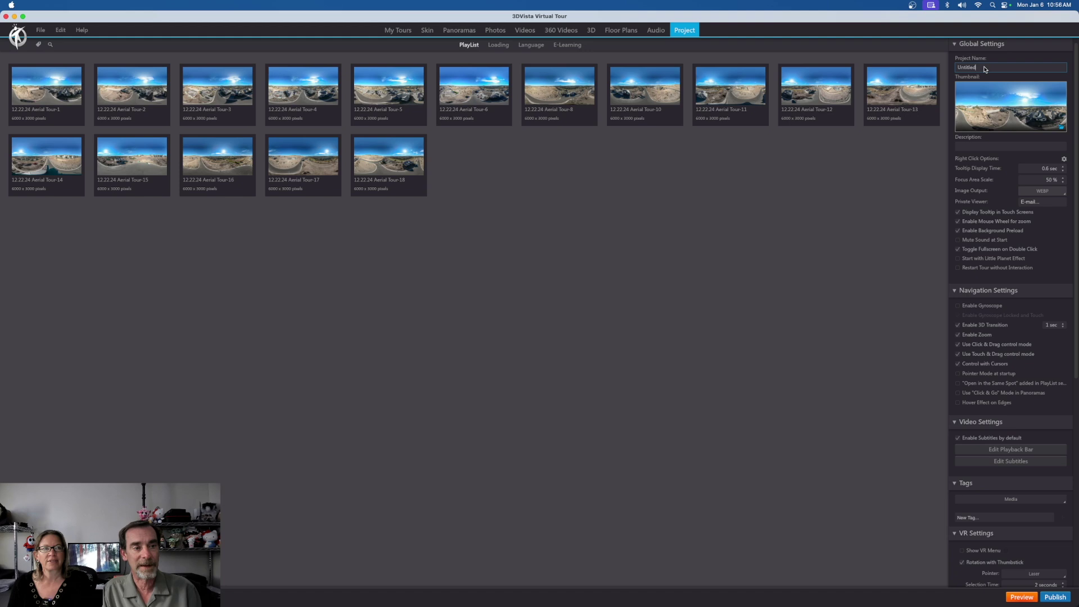
{"action": "key", "text": "BackSpace"}
{"action": "key", "text": "BackSpace"}
{"action": "key", "text": "BackSpace"}
{"action": "key", "text": "BackSpace"}
{"action": "key", "text": "BackSpace"}
{"action": "key", "text": "BackSpace"}
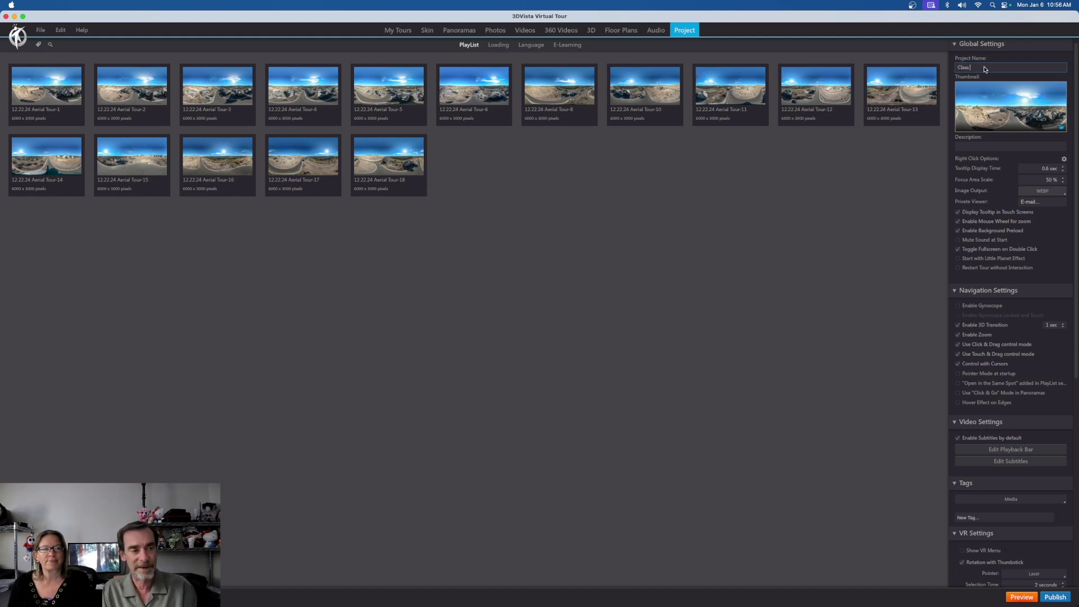
{"action": "type", "text": "Class January 2025"}
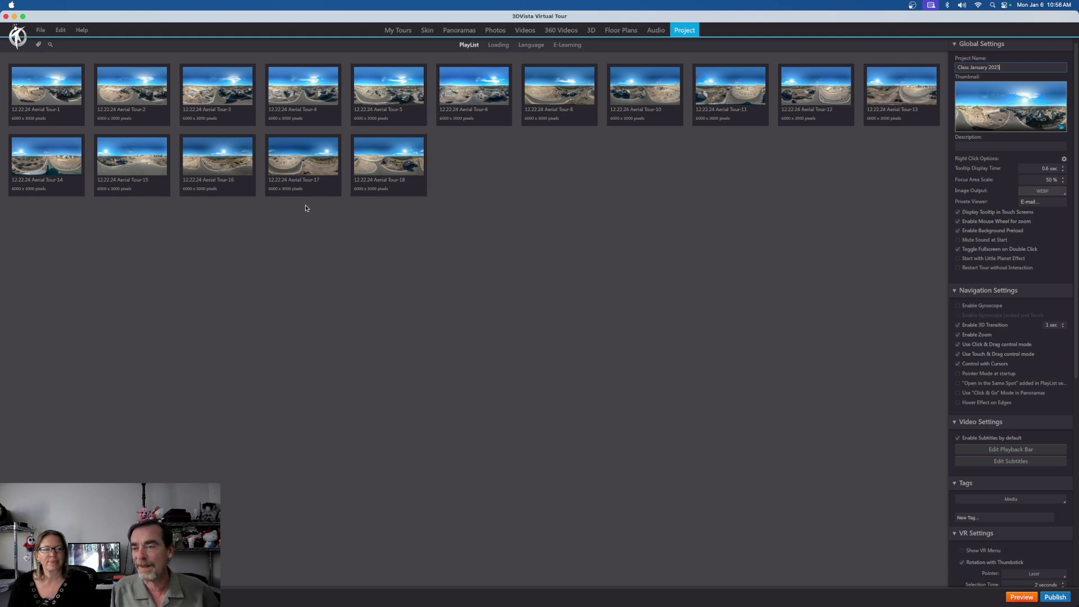
Step: Open the 12.22.24 Aerial Tour-1 panorama for editing and aim its view down the street
{"action": "left_click", "coordinate": [47, 90]}
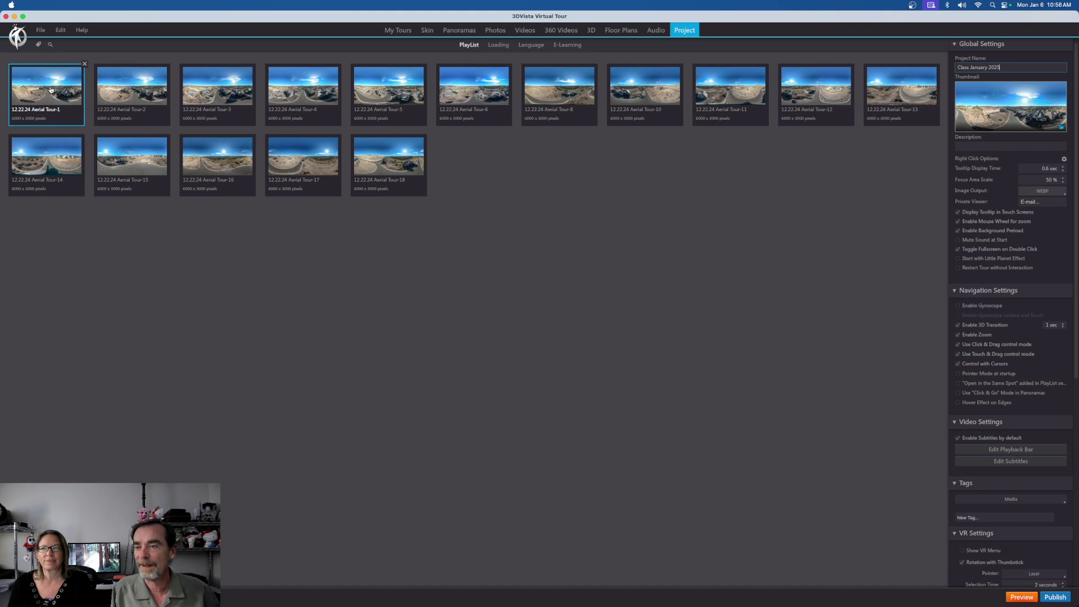
{"action": "double_click", "coordinate": [51, 90]}
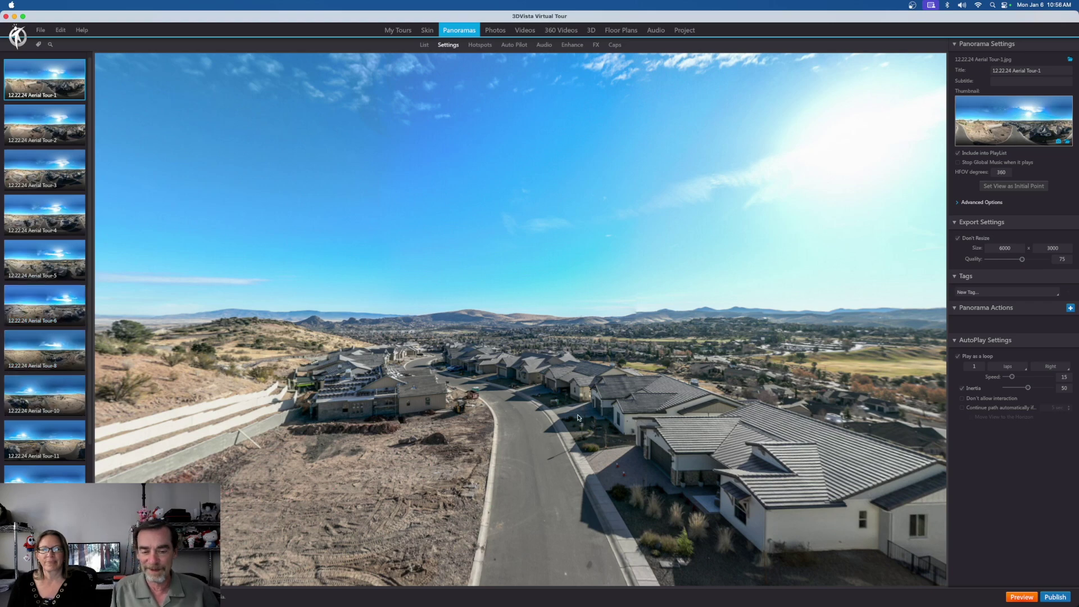
{"action": "left_click_drag", "start_coordinate": [580, 417], "coordinate": [609, 384]}
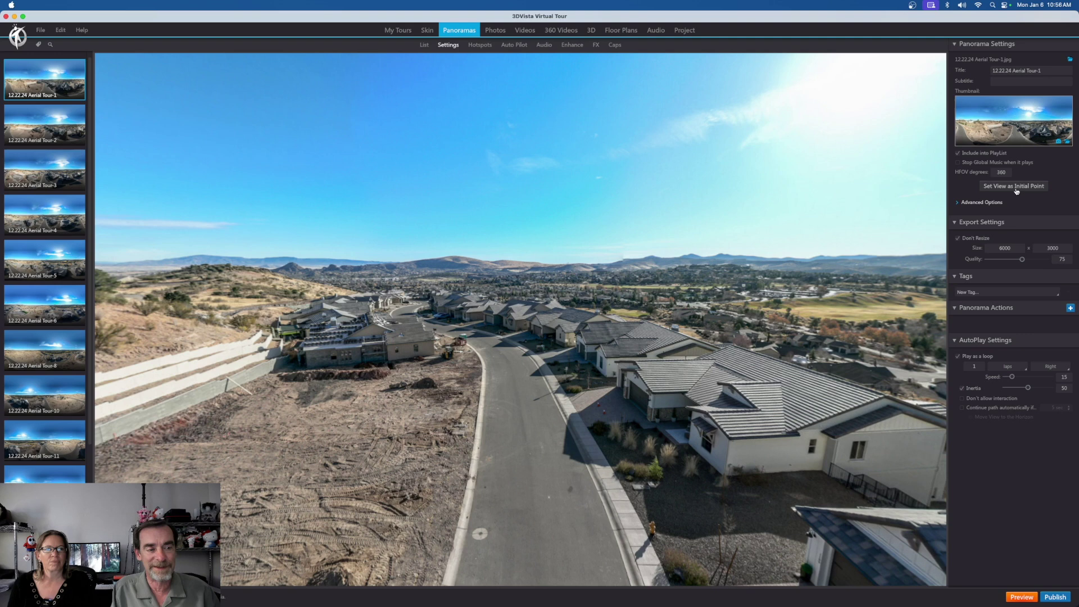
{"action": "left_click_drag", "start_coordinate": [495, 346], "coordinate": [543, 393]}
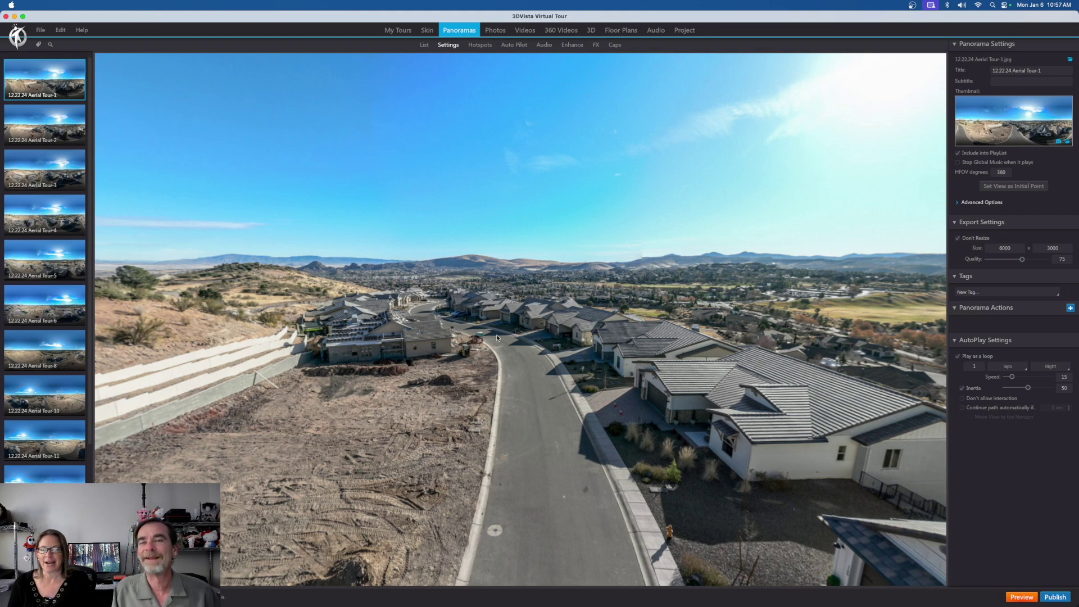
Step: Place a hotspot to the 12.22.24 Aerial Tour-2 panorama on the street in 12.22.24 Aerial Tour-1
{"action": "left_click", "coordinate": [485, 47]}
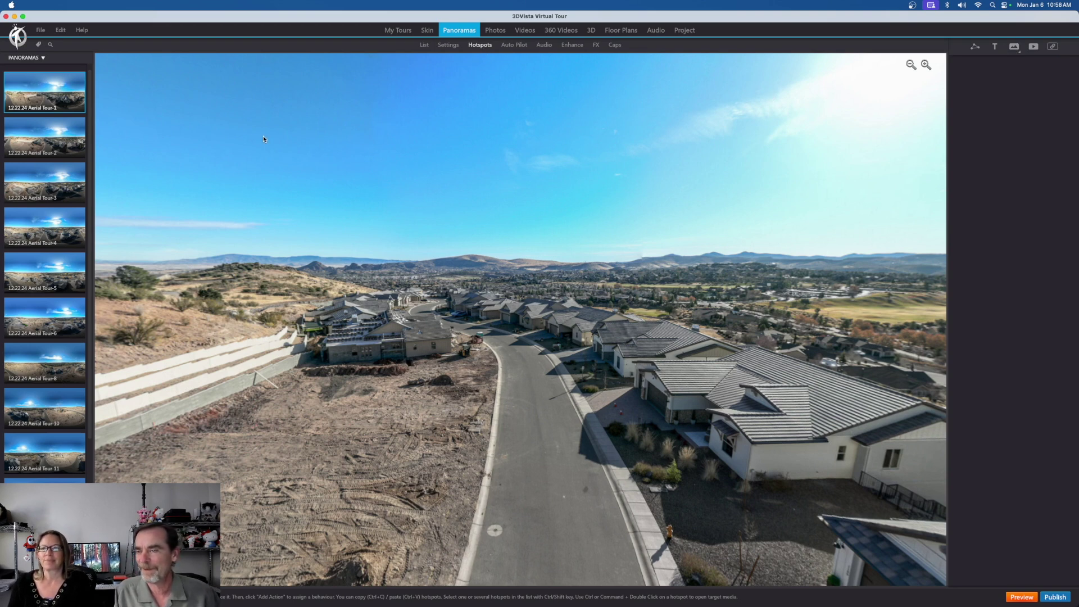
{"action": "left_click", "coordinate": [37, 143]}
{"action": "left_click_drag", "start_coordinate": [37, 143], "coordinate": [511, 354]}
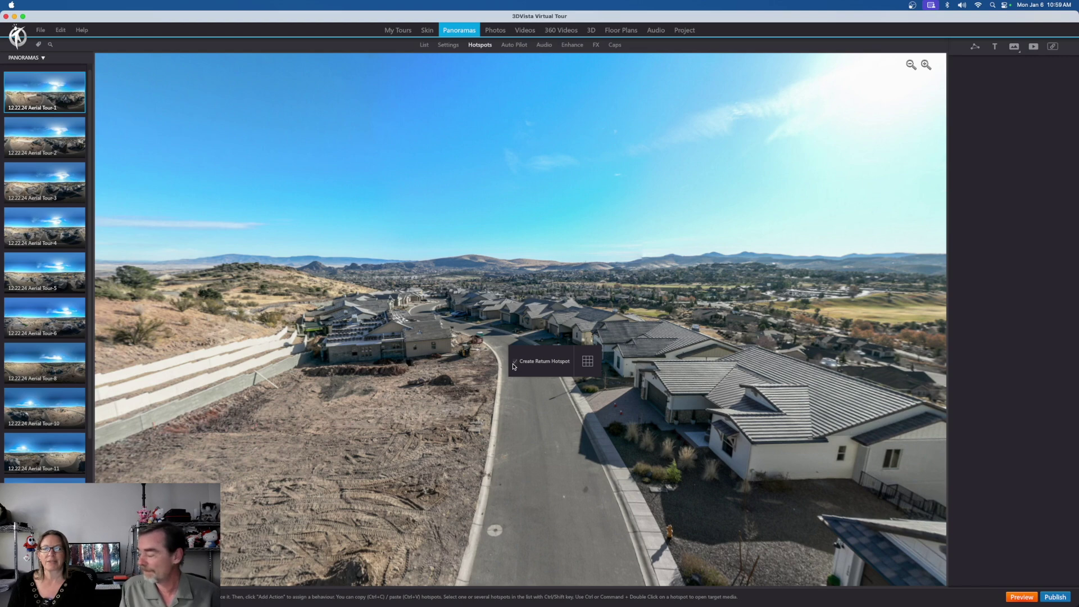
Step: Use the animated Go To Panorama Floor hotspot Circle Point 01a for the link from 12.22.24 Aerial Tour-1 to 12.22.24 Aerial Tour-2
{"action": "left_click", "coordinate": [587, 363]}
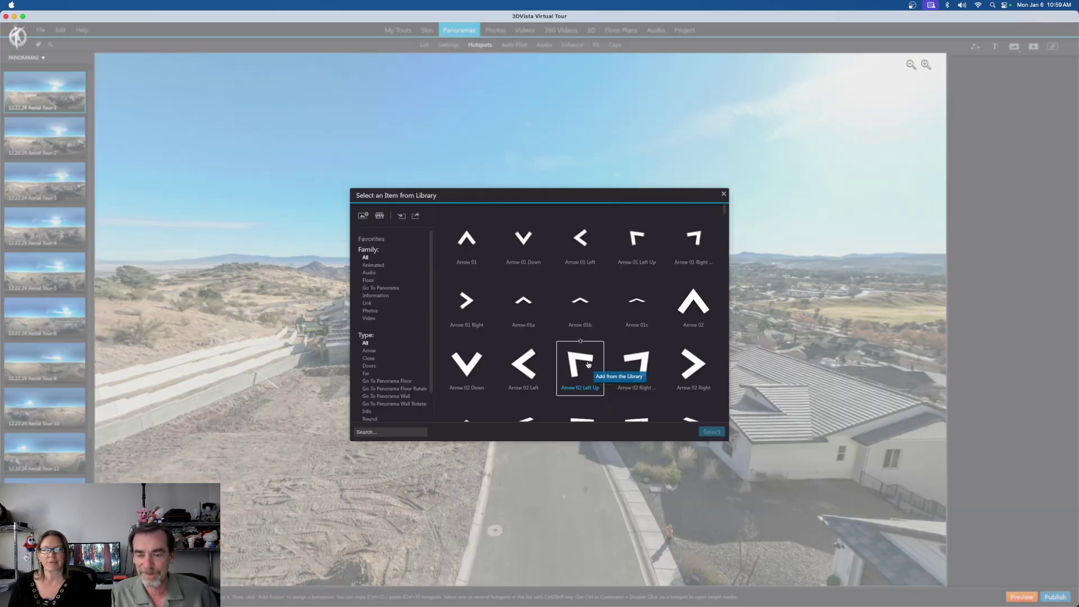
{"action": "left_click", "coordinate": [374, 266]}
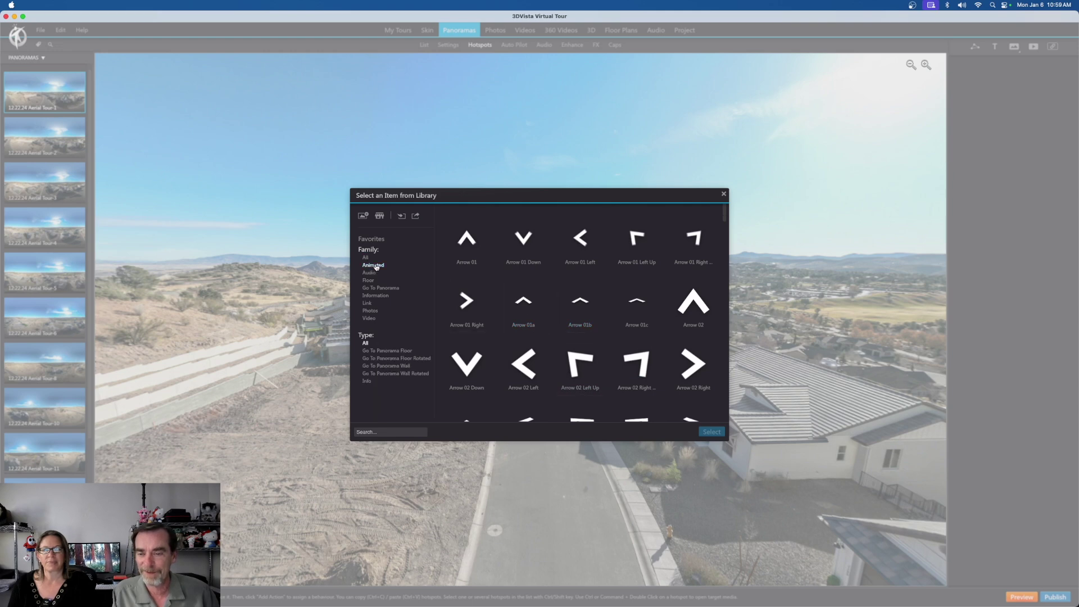
{"action": "left_click", "coordinate": [391, 353]}
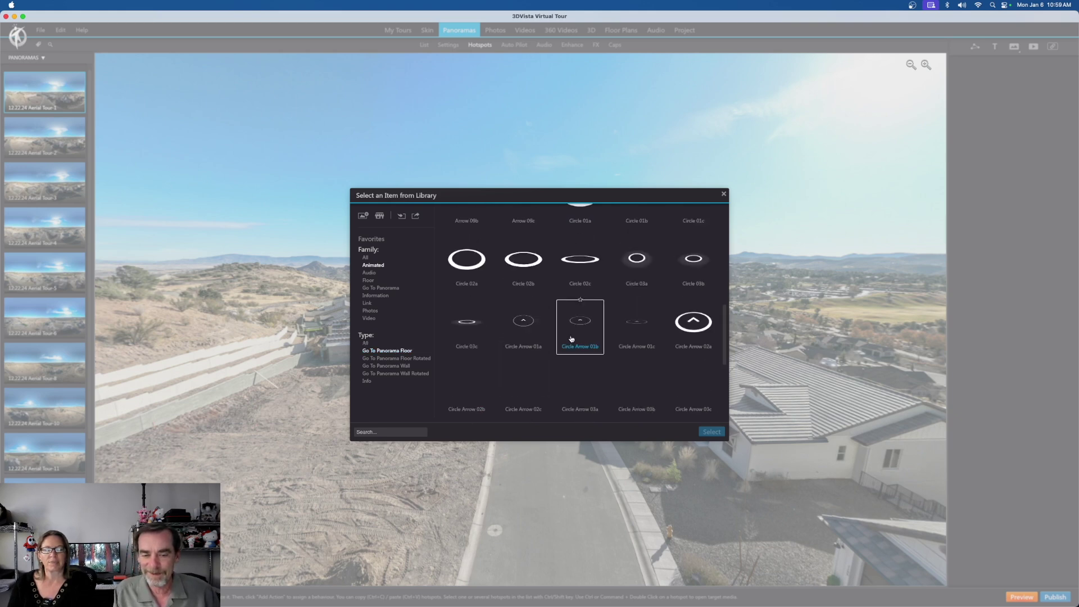
{"action": "scroll", "coordinate": [571, 338], "scroll_direction": "down", "scroll_amount": 3}
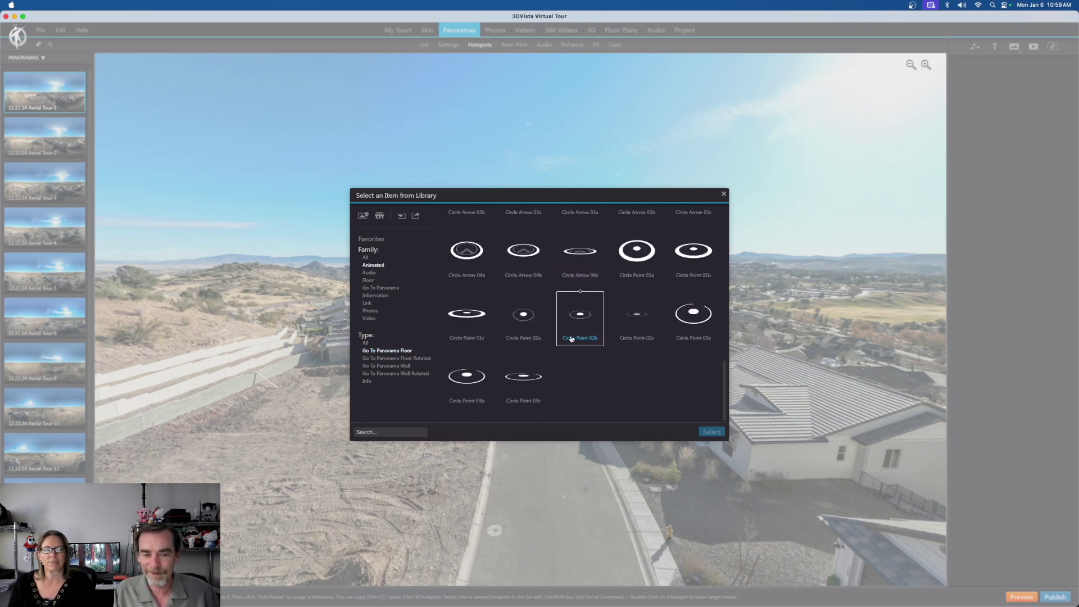
{"action": "left_click", "coordinate": [639, 258]}
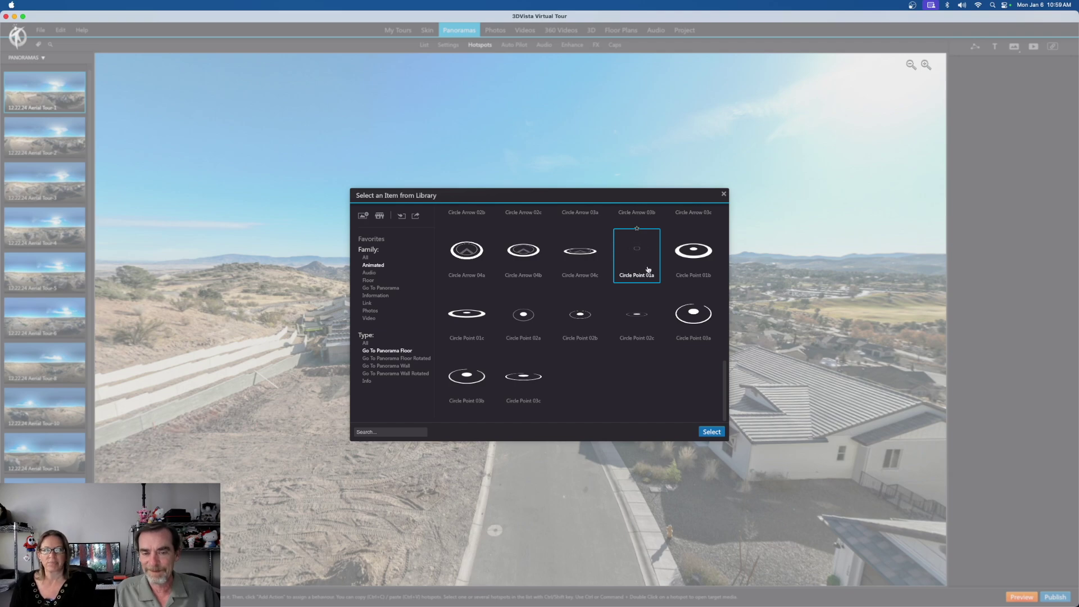
{"action": "left_click", "coordinate": [711, 433]}
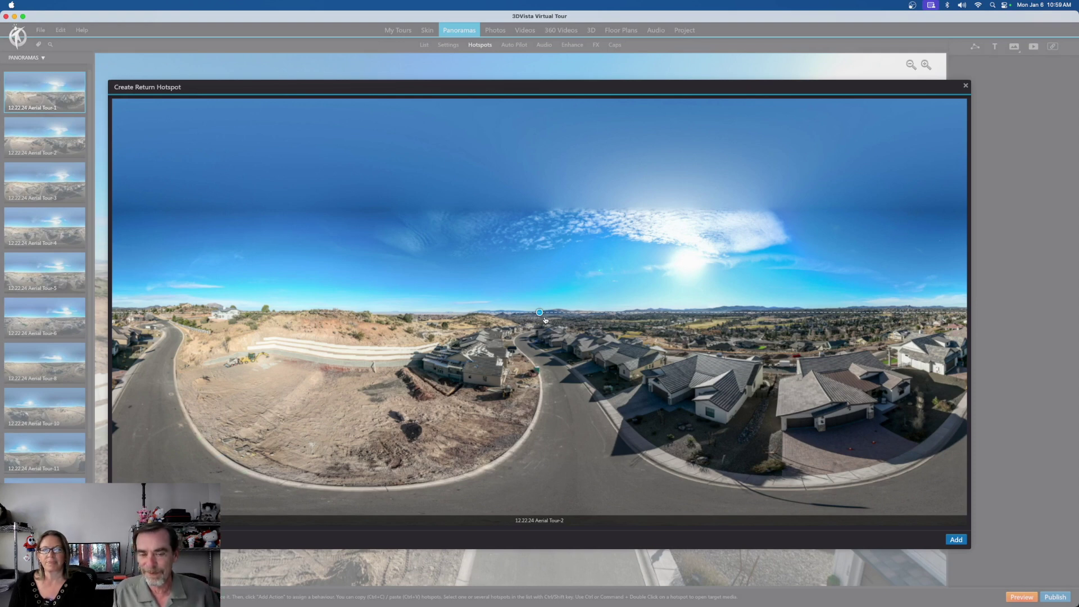
Step: Add the return hotspot in 12.22.24 Aerial Tour-2 on the street stretch leading back to 12.22.24 Aerial Tour-1
{"action": "left_click_drag", "start_coordinate": [538, 313], "coordinate": [161, 351]}
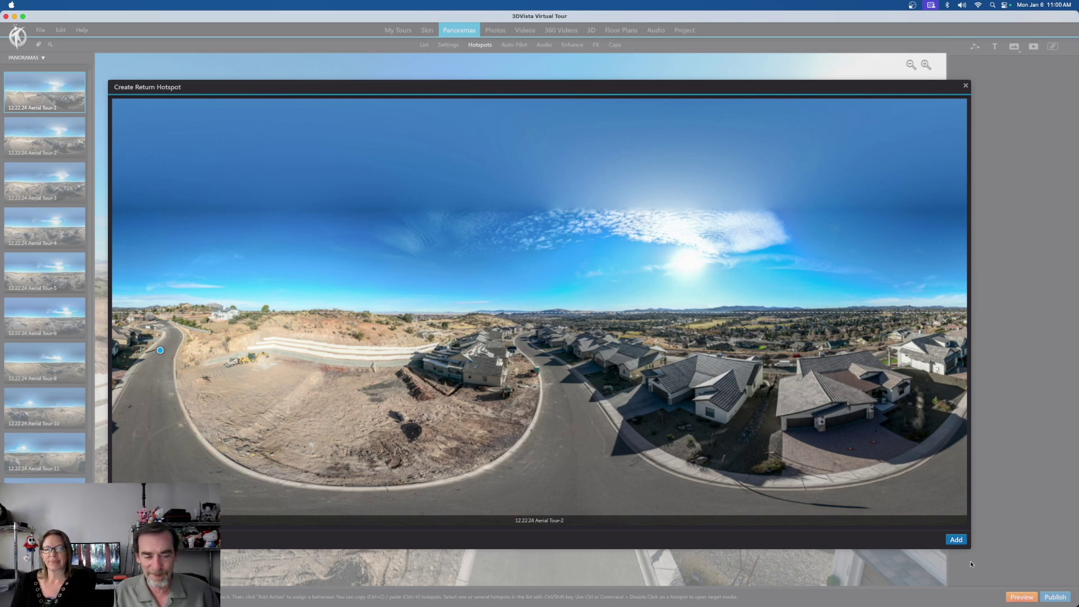
{"action": "left_click", "coordinate": [962, 541]}
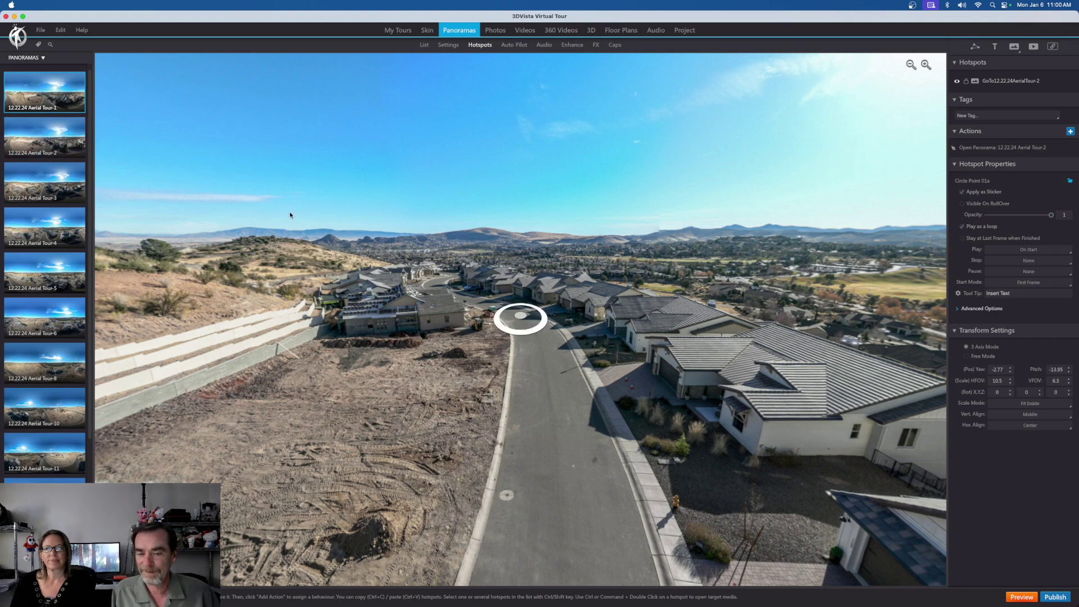
{"action": "left_click_drag", "start_coordinate": [289, 211], "coordinate": [619, 301]}
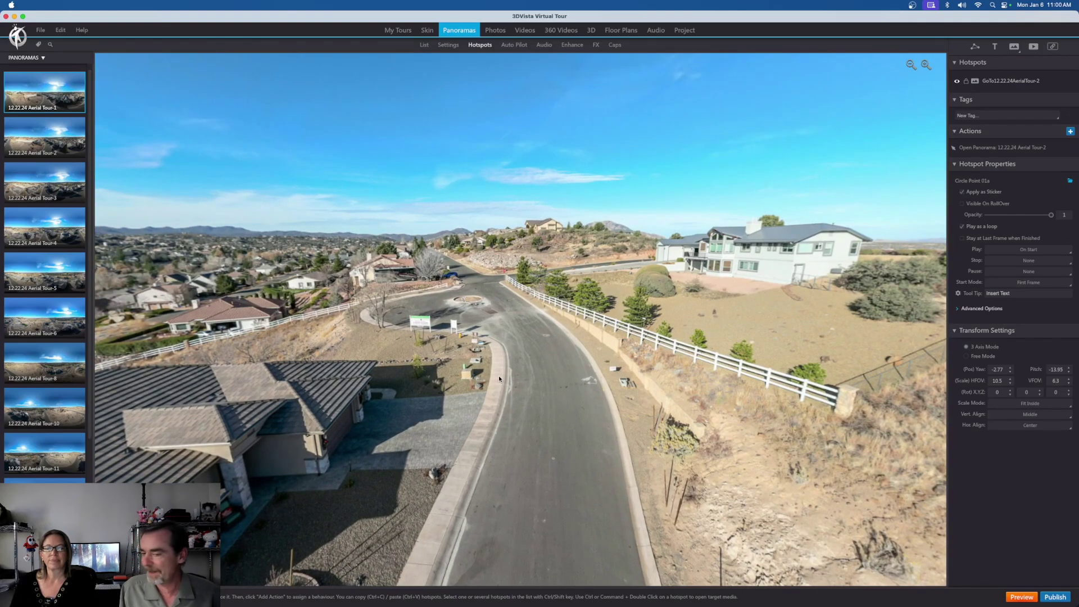
{"action": "left_click_drag", "start_coordinate": [531, 367], "coordinate": [178, 399]}
{"action": "left_click_drag", "start_coordinate": [521, 353], "coordinate": [384, 370]}
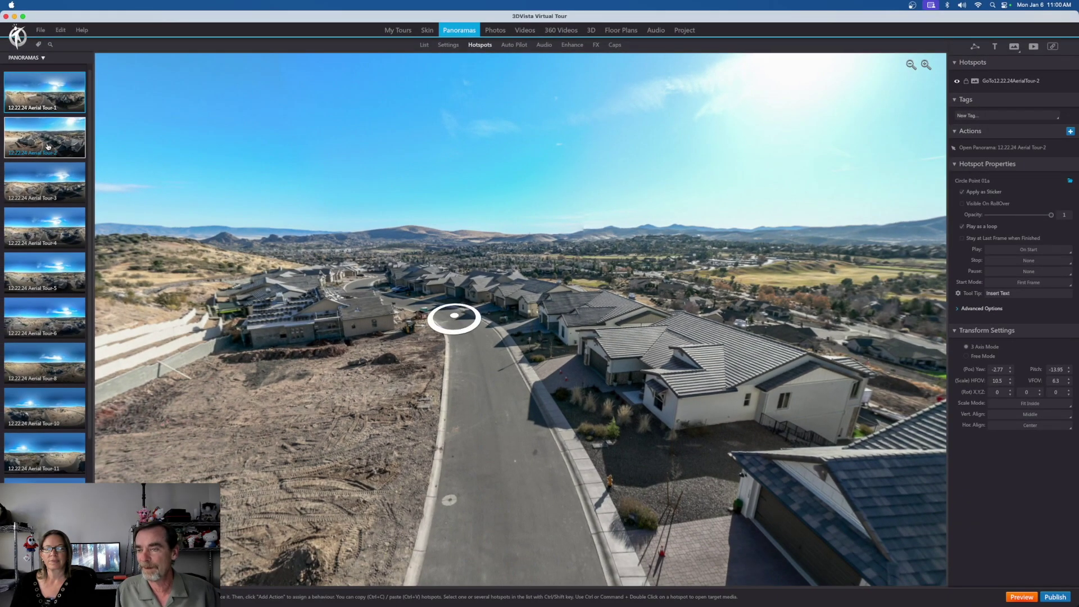
Step: Open 12.22.24 Aerial Tour-2 and link it to 12.22.24 Aerial Tour-3 with a Circle Point 01a hotspot on the street, including a return hotspot
{"action": "left_click", "coordinate": [48, 148]}
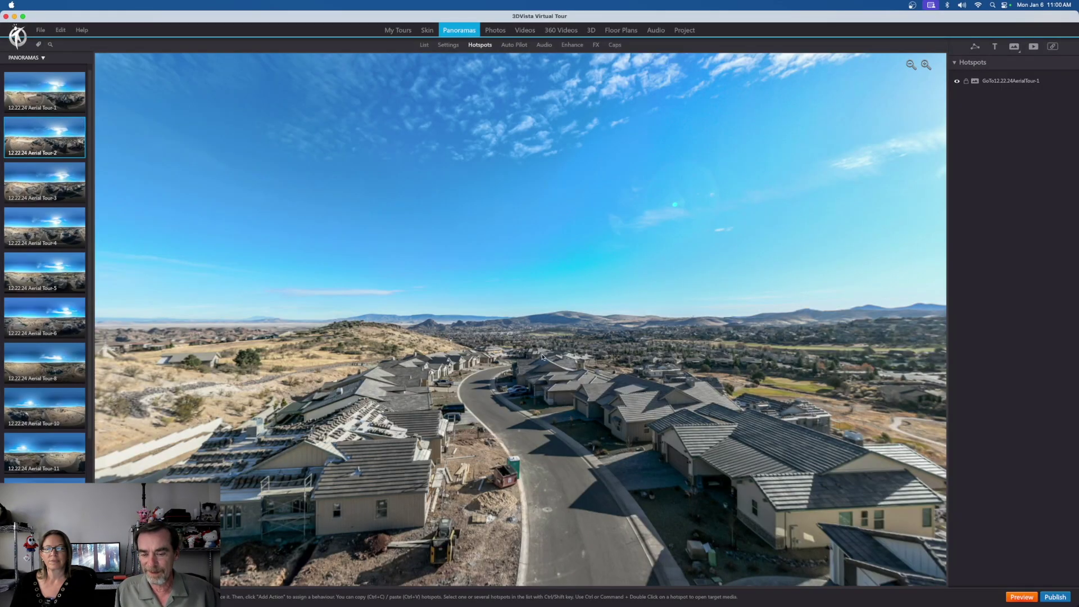
{"action": "left_click_drag", "start_coordinate": [567, 393], "coordinate": [565, 447]}
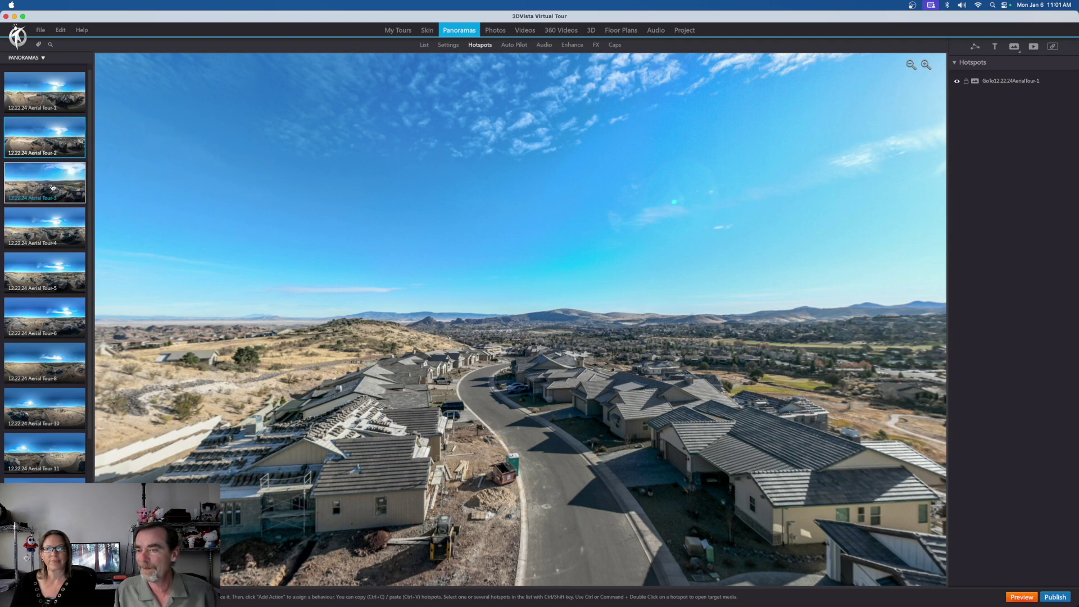
{"action": "left_click_drag", "start_coordinate": [29, 183], "coordinate": [481, 389]}
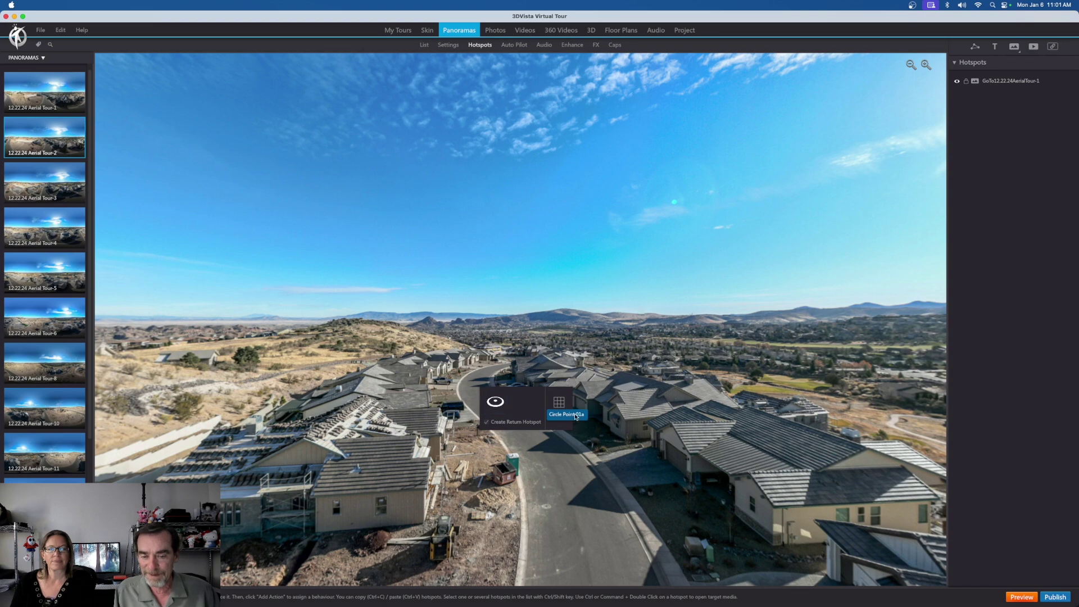
{"action": "left_click", "coordinate": [499, 404]}
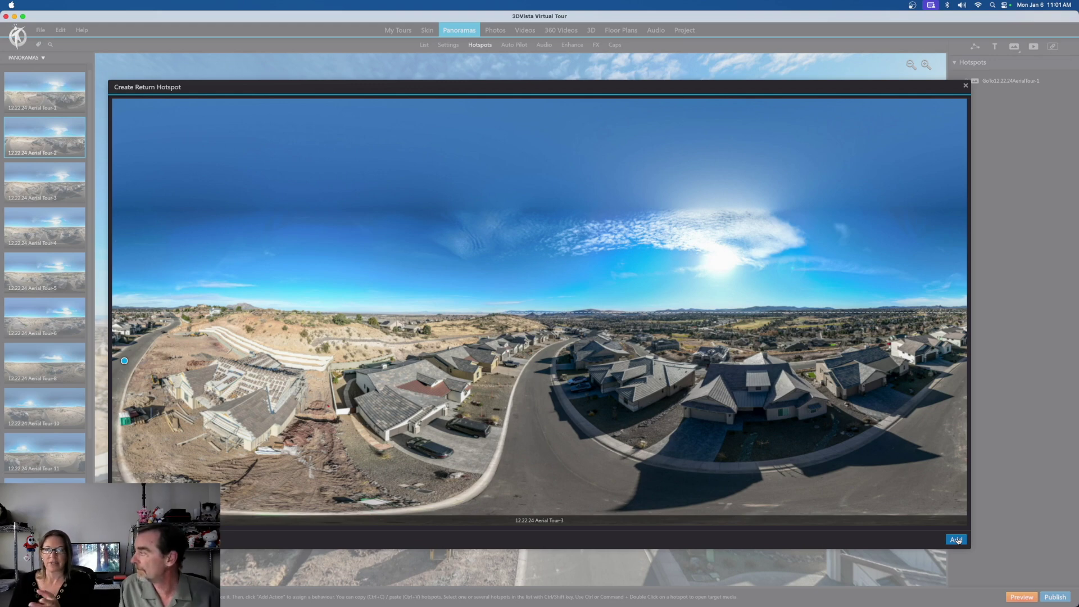
{"action": "left_click", "coordinate": [956, 540]}
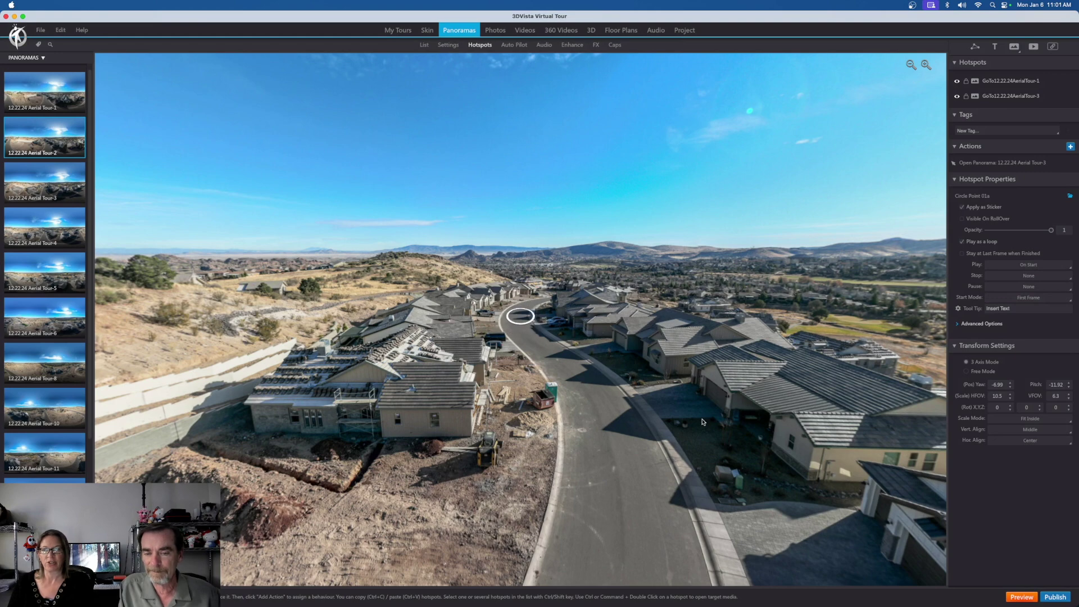
Step: Examine the return hotspot to 12.22.24 Aerial Tour-1 and its placement on the street in 12.22.24 Aerial Tour-2
{"action": "left_click_drag", "start_coordinate": [378, 343], "coordinate": [491, 395]}
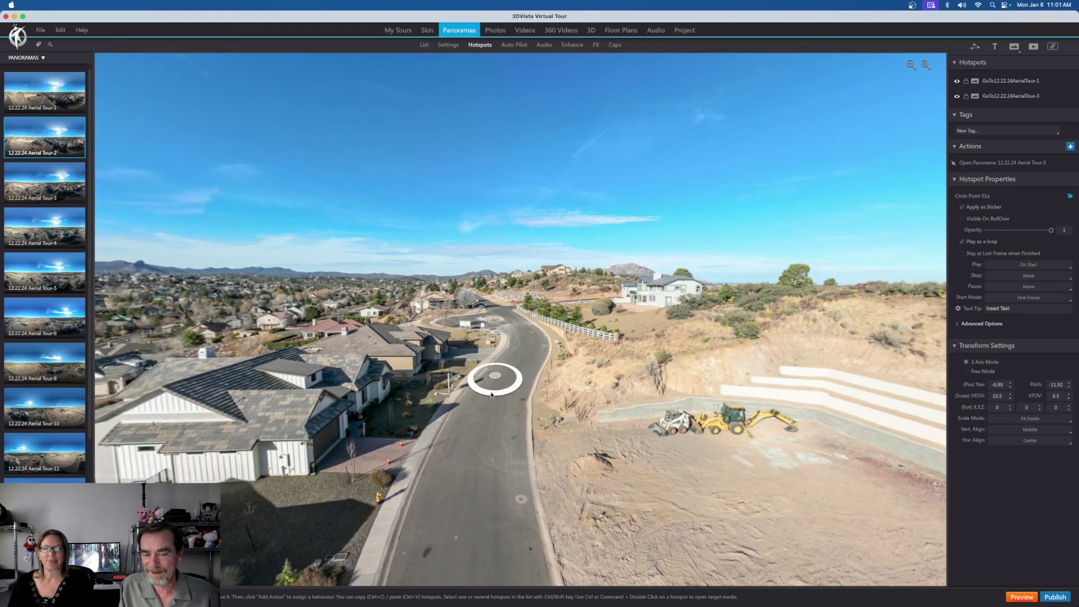
{"action": "left_click", "coordinate": [493, 374]}
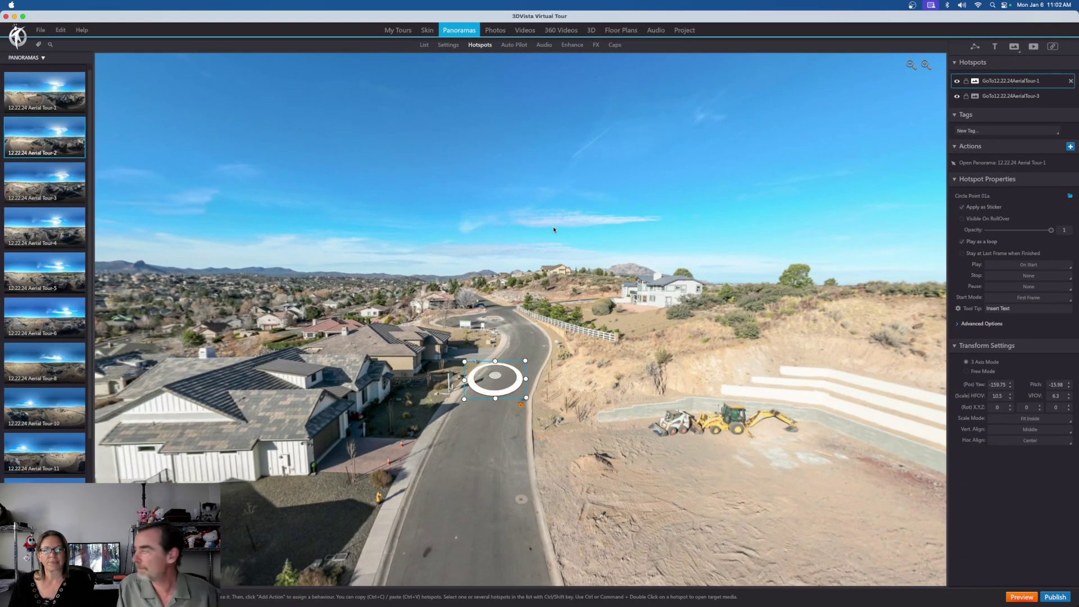
{"action": "left_click_drag", "start_coordinate": [777, 224], "coordinate": [455, 342]}
{"action": "left_click", "coordinate": [455, 341]}
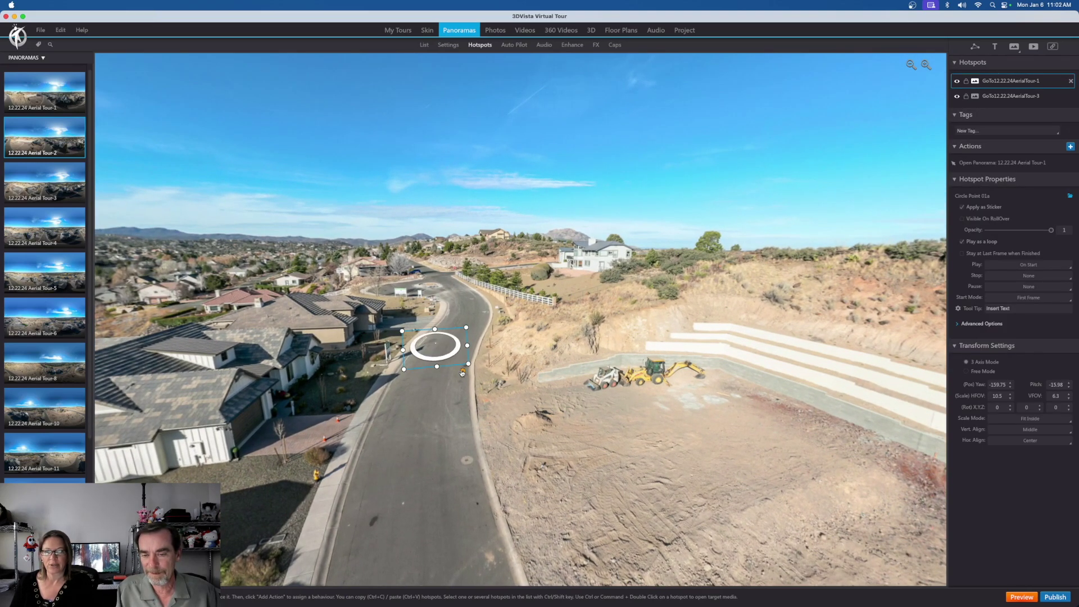
{"action": "left_click", "coordinate": [530, 350]}
{"action": "left_click_drag", "start_coordinate": [572, 369], "coordinate": [571, 410]}
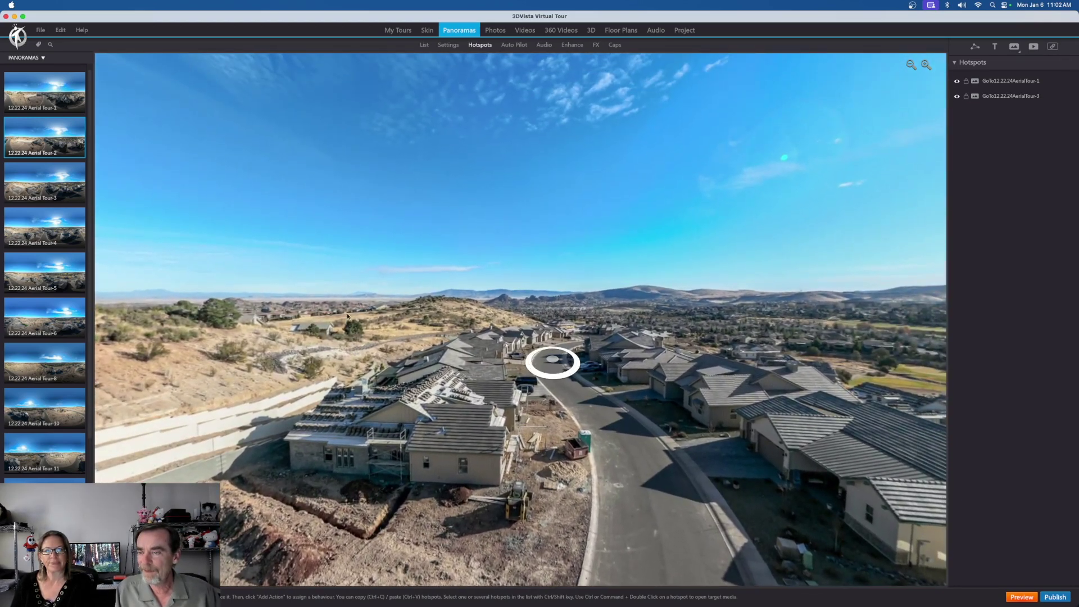
Step: Open 12.22.24 Aerial Tour-3 and link it to 12.22.24 Aerial Tour-4 with a Circle Point 01a hotspot on the street, including a return hotspot
{"action": "left_click", "coordinate": [72, 200]}
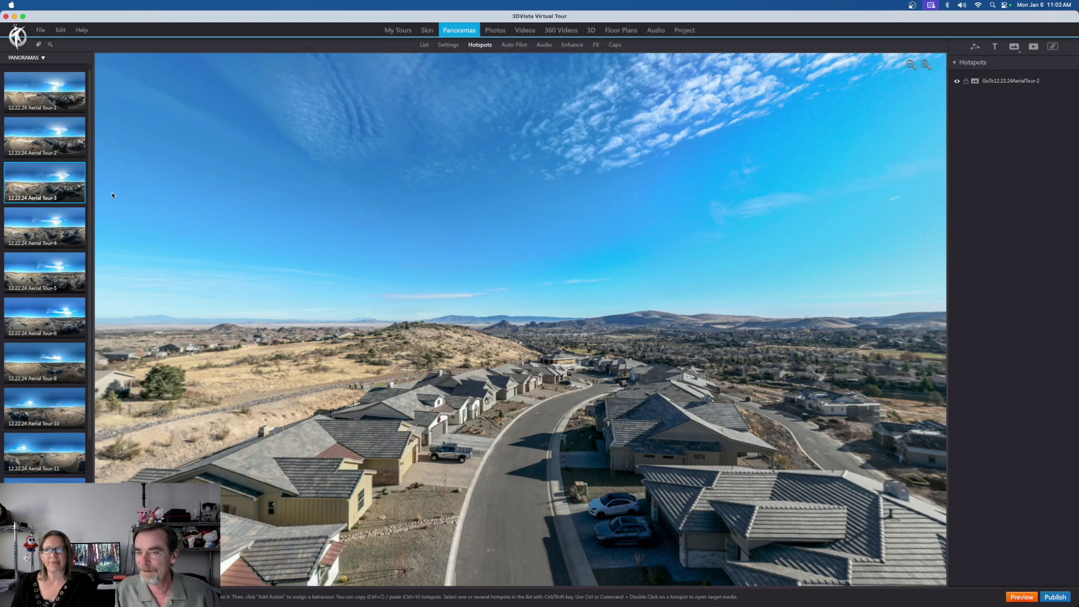
{"action": "left_click_drag", "start_coordinate": [437, 432], "coordinate": [504, 392]}
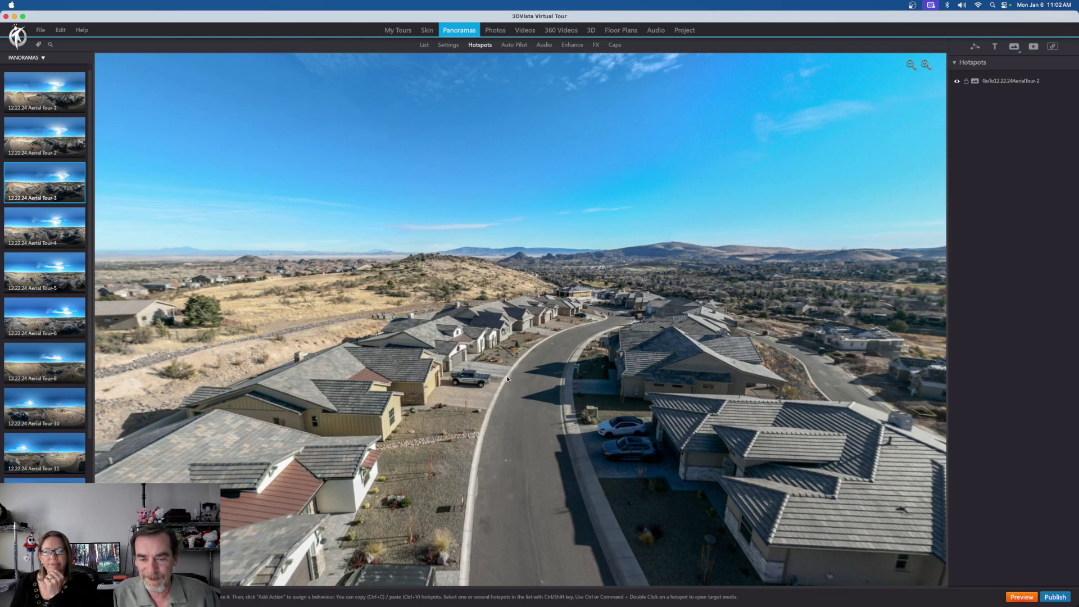
{"action": "left_click_drag", "start_coordinate": [512, 384], "coordinate": [316, 365]}
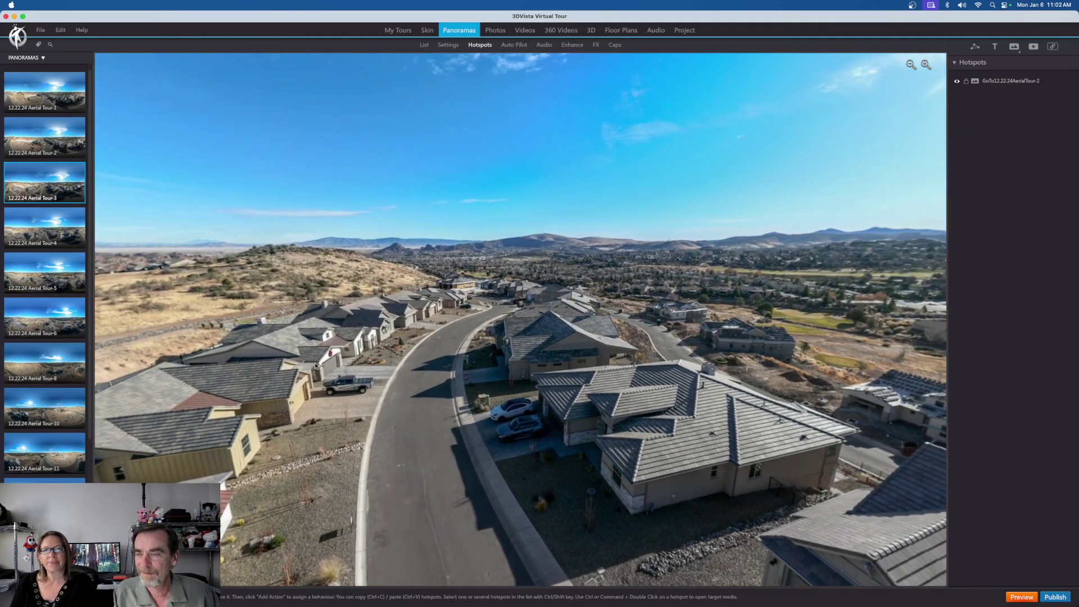
{"action": "left_click", "coordinate": [42, 224]}
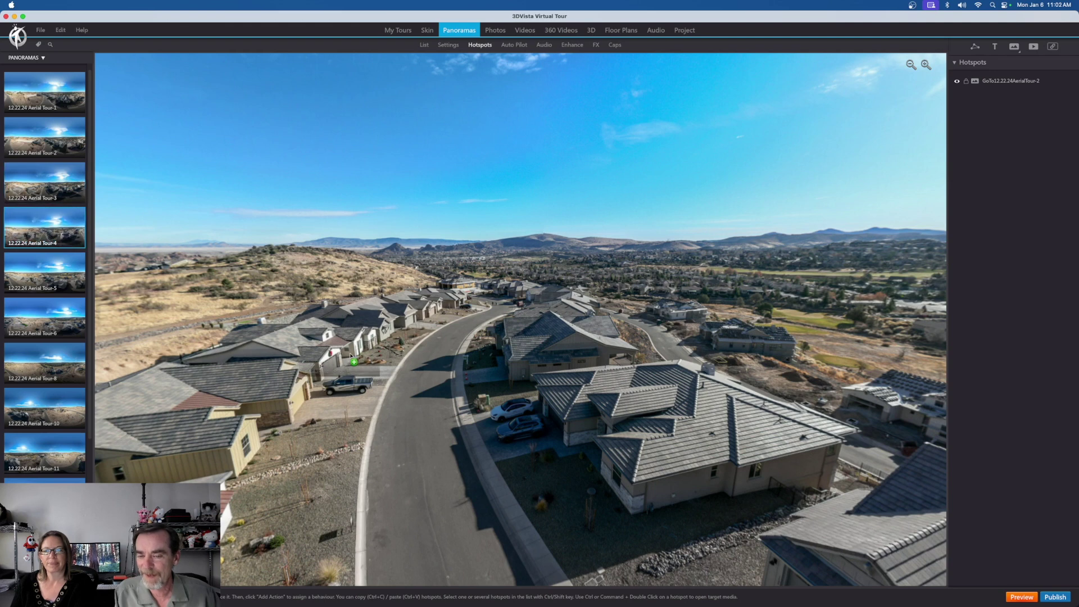
{"action": "left_click_drag", "start_coordinate": [350, 355], "coordinate": [453, 332]}
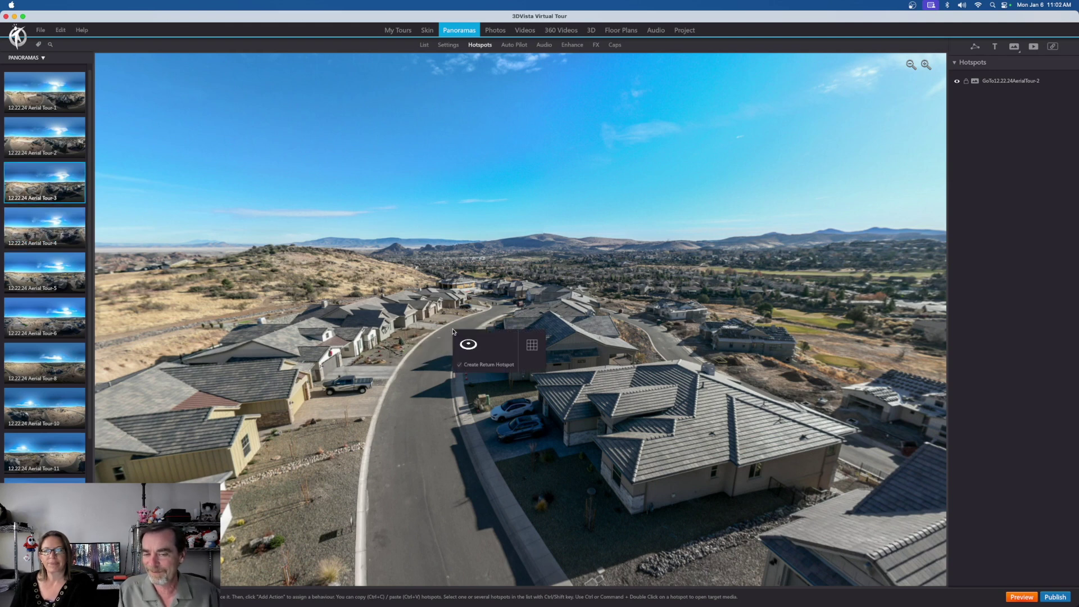
{"action": "left_click", "coordinate": [469, 351]}
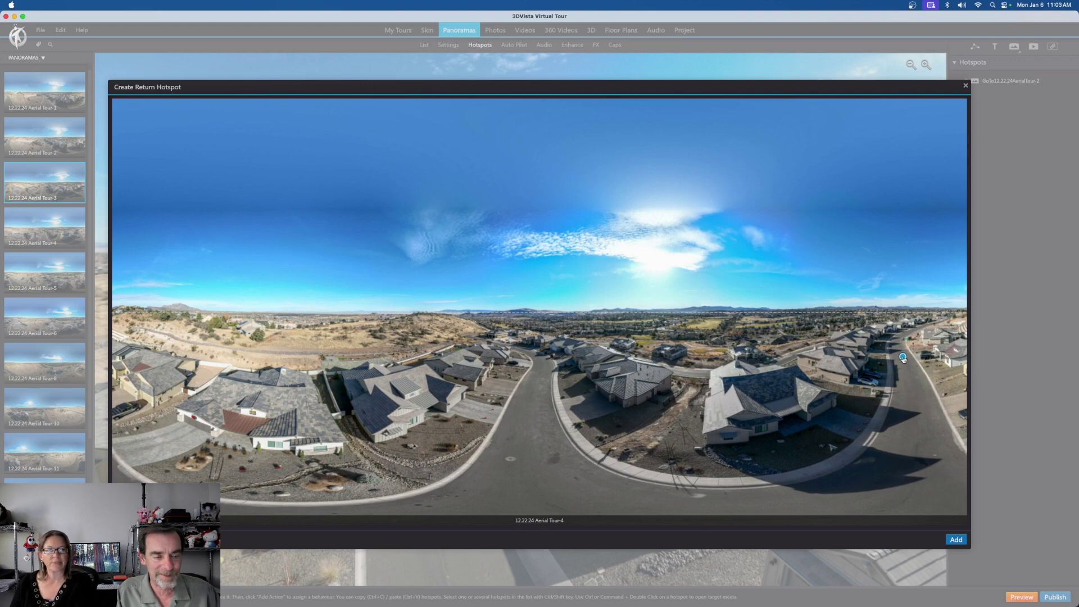
{"action": "left_click", "coordinate": [955, 540]}
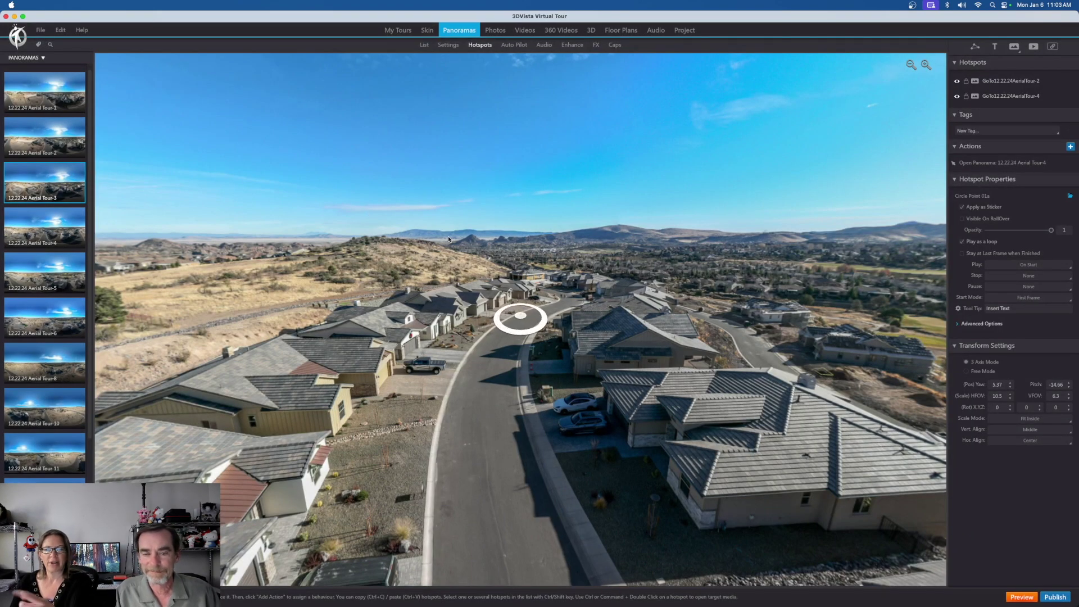
Step: Look around 12.22.24 Aerial Tour-3 to check the placement of its hotspots to 12.22.24 Aerial Tour-2 and 12.22.24 Aerial Tour-4
{"action": "left_click_drag", "start_coordinate": [420, 251], "coordinate": [288, 321]}
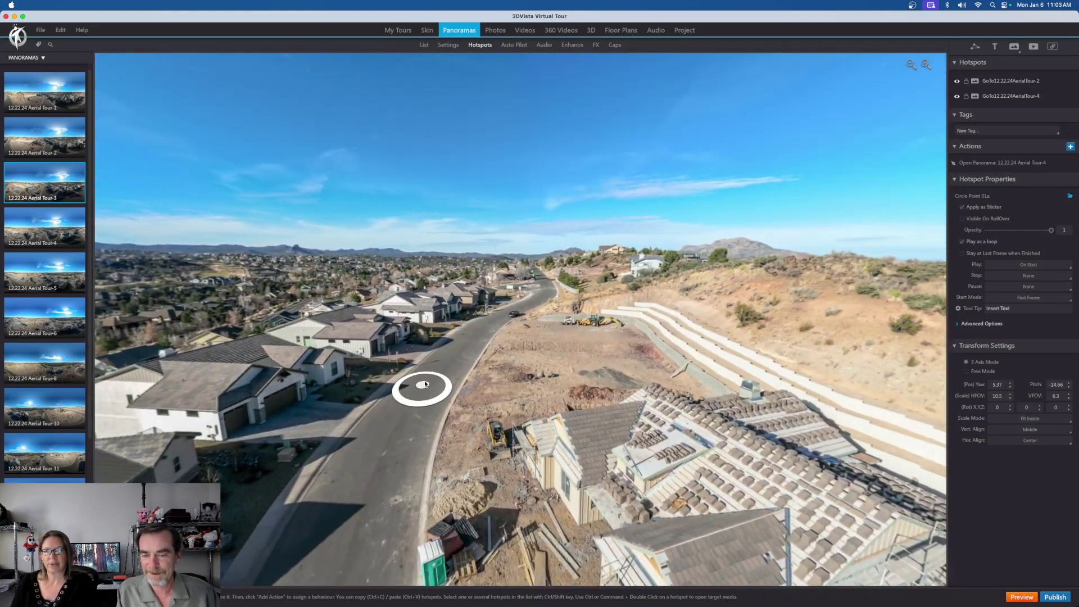
{"action": "left_click_drag", "start_coordinate": [524, 398], "coordinate": [625, 390]}
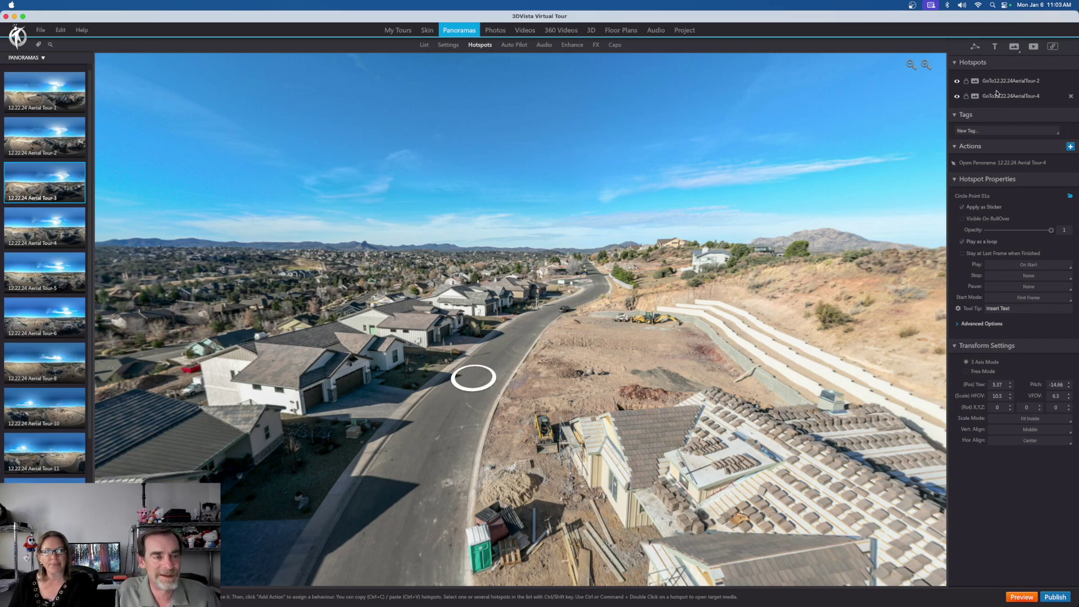
{"action": "left_click_drag", "start_coordinate": [520, 372], "coordinate": [442, 371]}
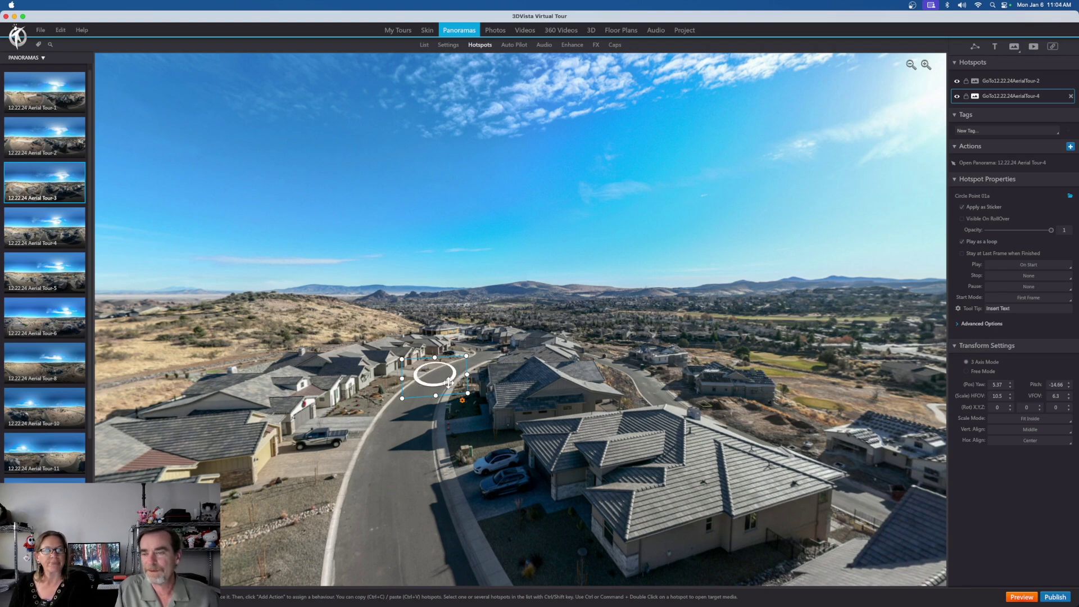
Step: Link 12.22.24 Aerial Tour-4 to 12.22.24 Aerial Tour-5 with a Circle Point 01a hotspot on the street and open its target panorama
{"action": "left_click", "coordinate": [55, 230]}
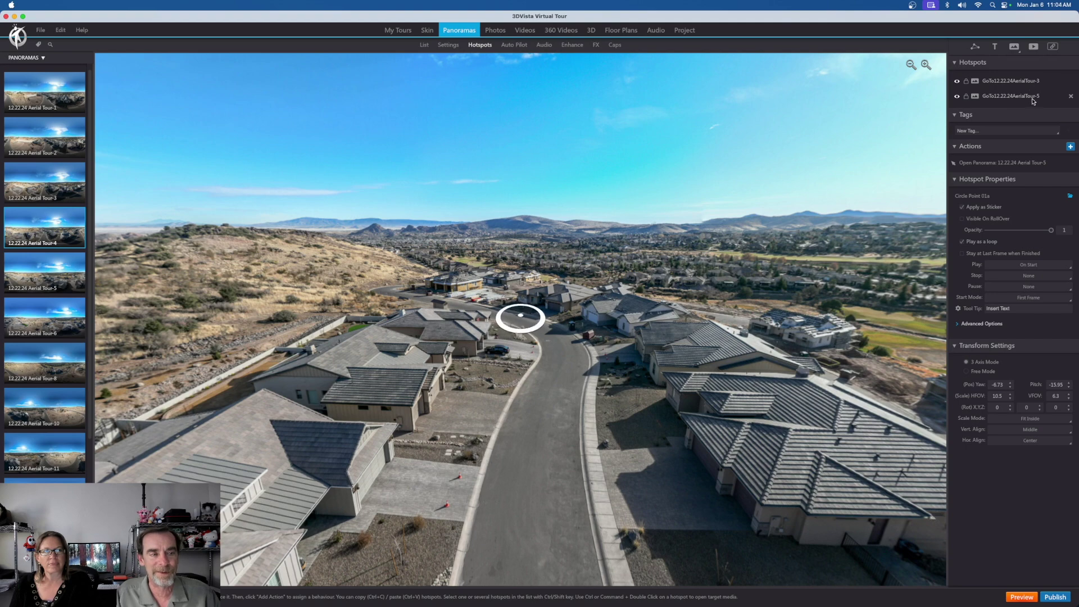
{"action": "double_click", "coordinate": [1033, 96], "text": "super"}
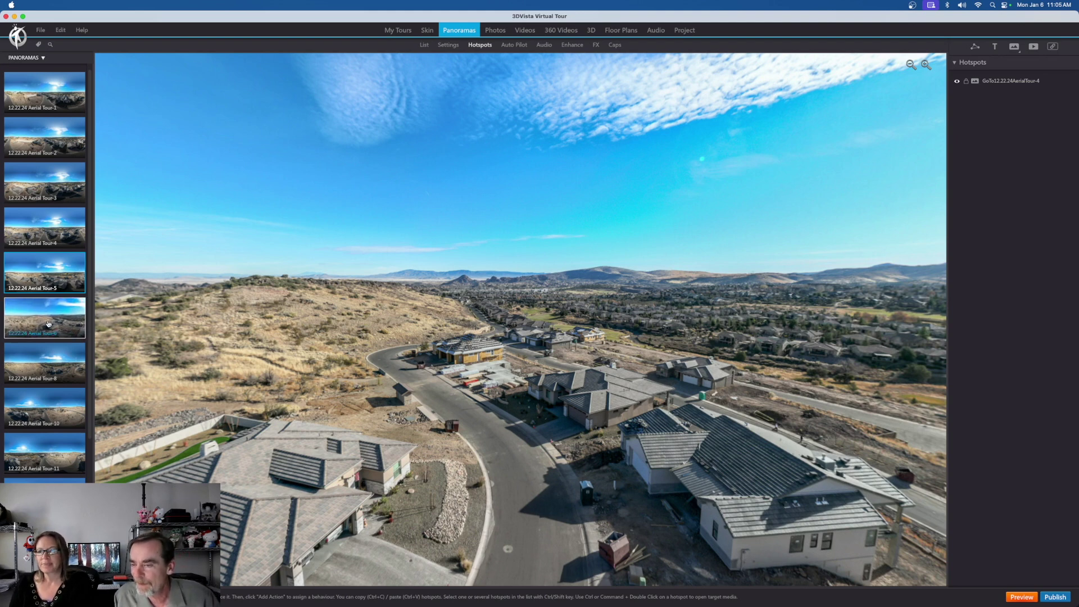
Step: Place a Circle Point 01a hotspot to 12.22.24 Aerial Tour-6 at the street's far bend in 12.22.24 Aerial Tour-5, including a return hotspot
{"action": "left_click_drag", "start_coordinate": [45, 318], "coordinate": [404, 363]}
{"action": "left_click", "coordinate": [414, 374]}
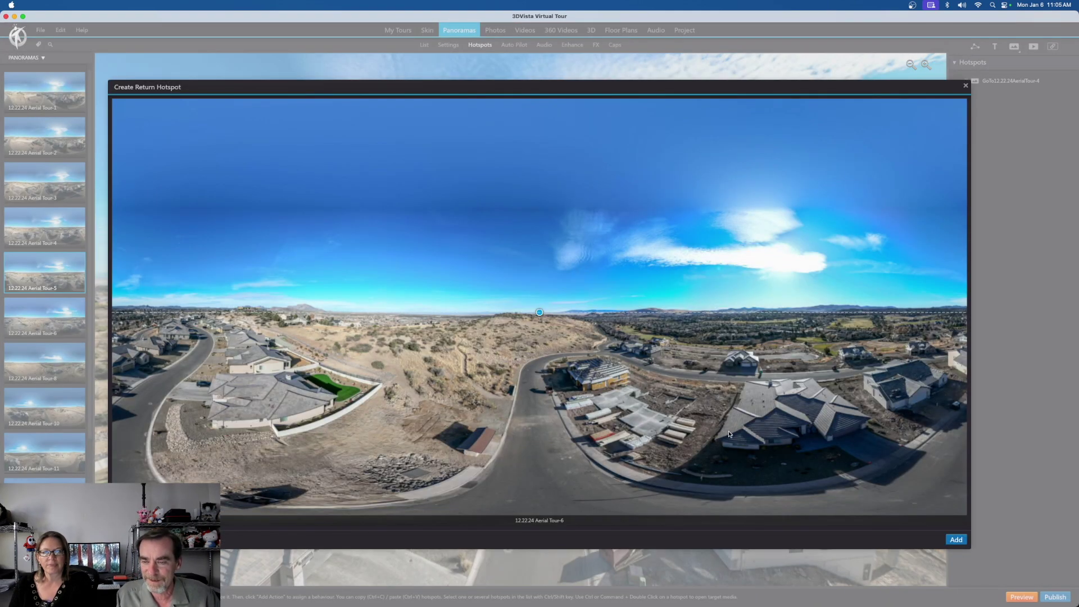
{"action": "left_click", "coordinate": [956, 540]}
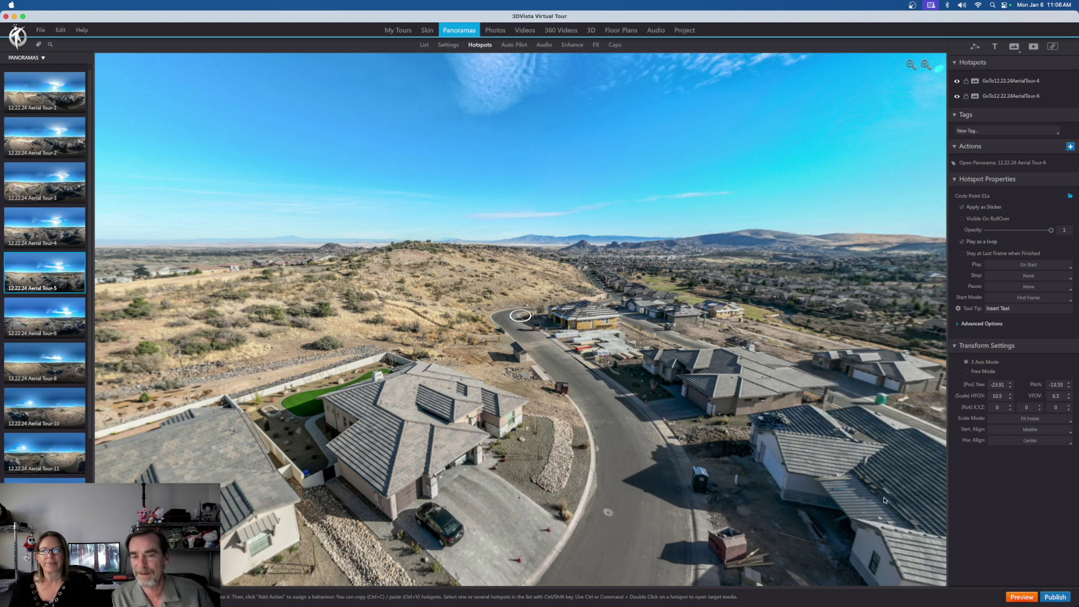
Step: Show the list of all panoramas and select 12.22.24 Aerial Tour-1
{"action": "left_click", "coordinate": [423, 45]}
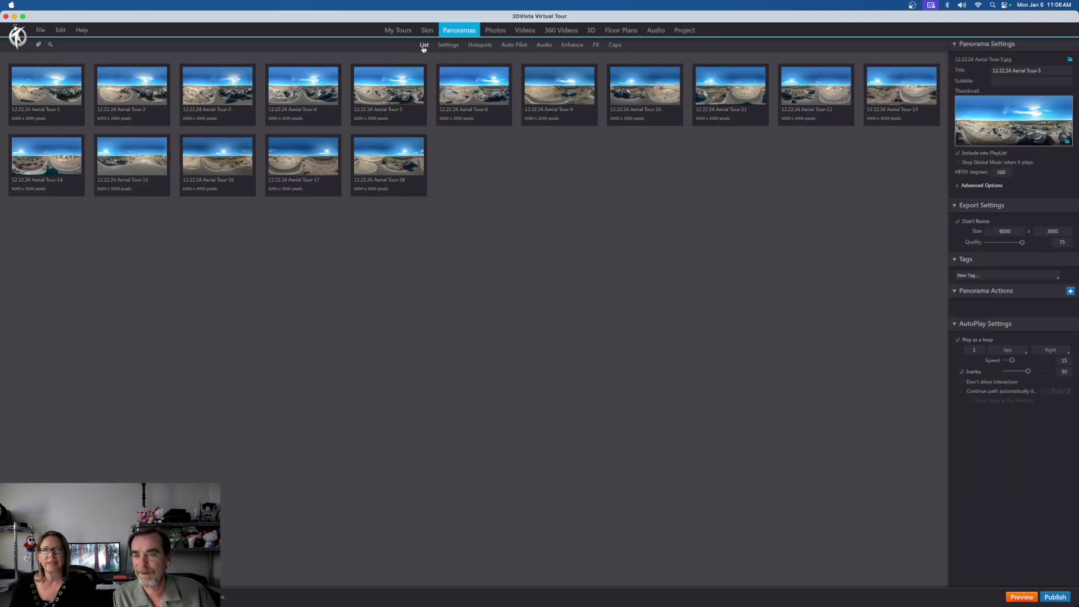
{"action": "left_click", "coordinate": [57, 95]}
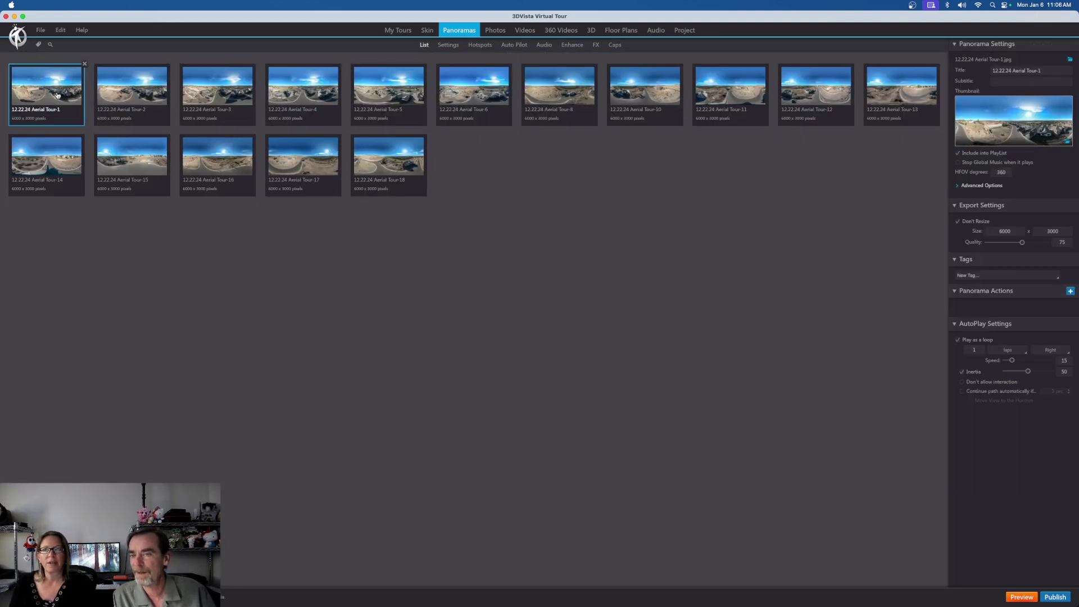
Step: Preview the tour with 12.22.24 Aerial Tour-1 through 12.22.24 Aerial Tour-6 selected and look around the opening panorama
{"action": "left_click", "coordinate": [455, 86], "text": "shift"}
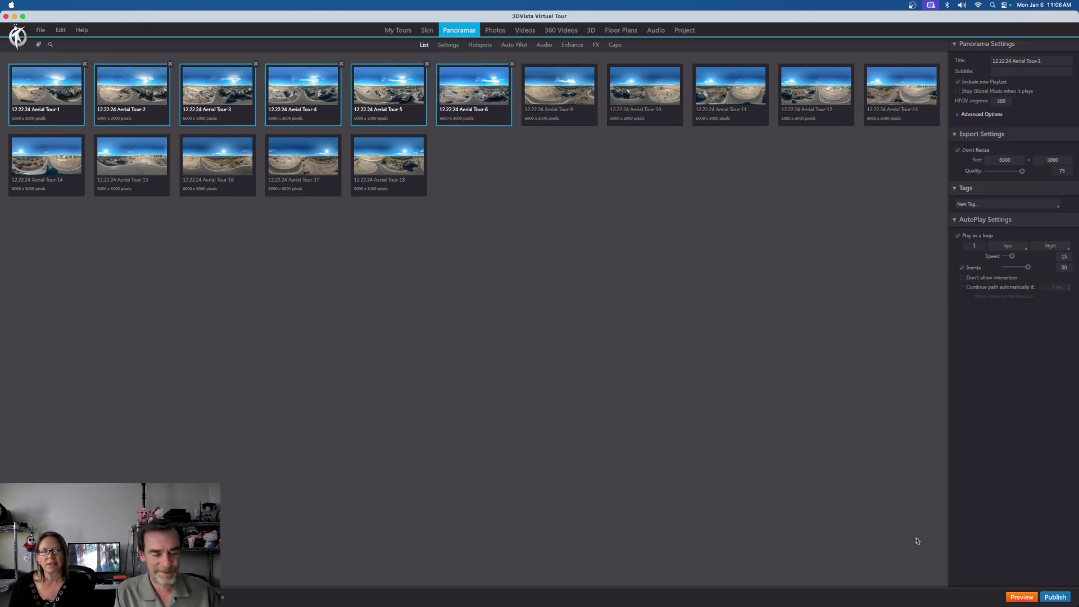
{"action": "left_click", "coordinate": [1015, 596]}
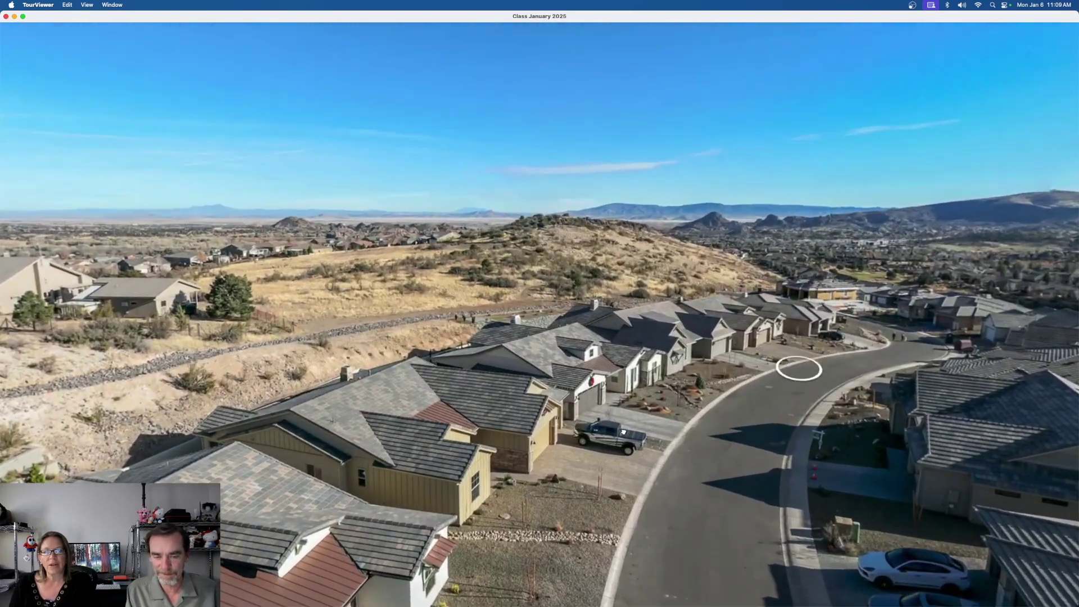
{"action": "left_click_drag", "start_coordinate": [623, 432], "coordinate": [555, 362]}
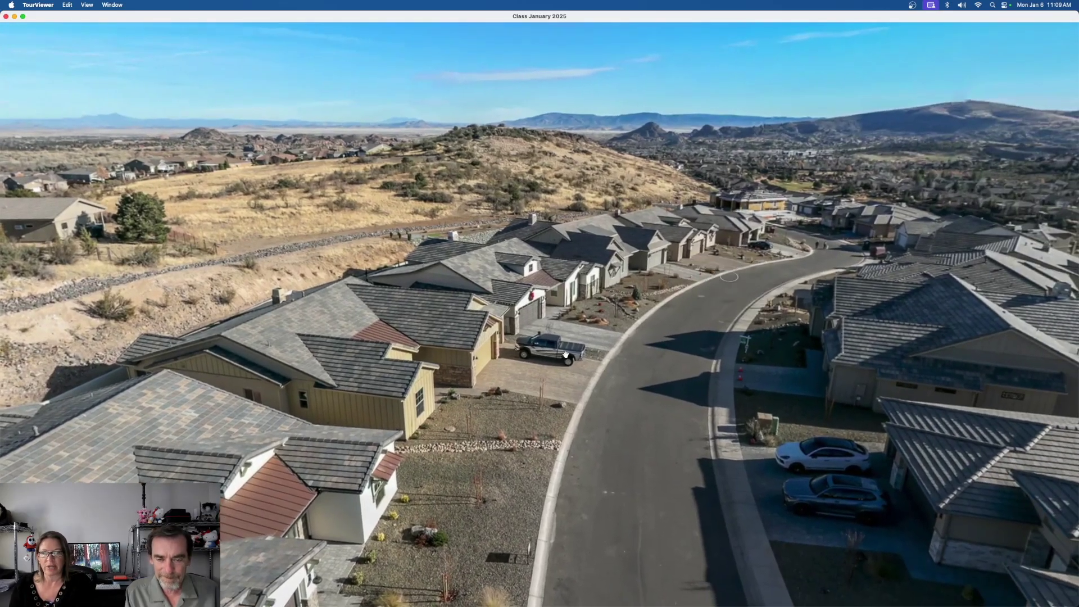
{"action": "scroll", "coordinate": [565, 356], "scroll_direction": "up", "scroll_amount": 3}
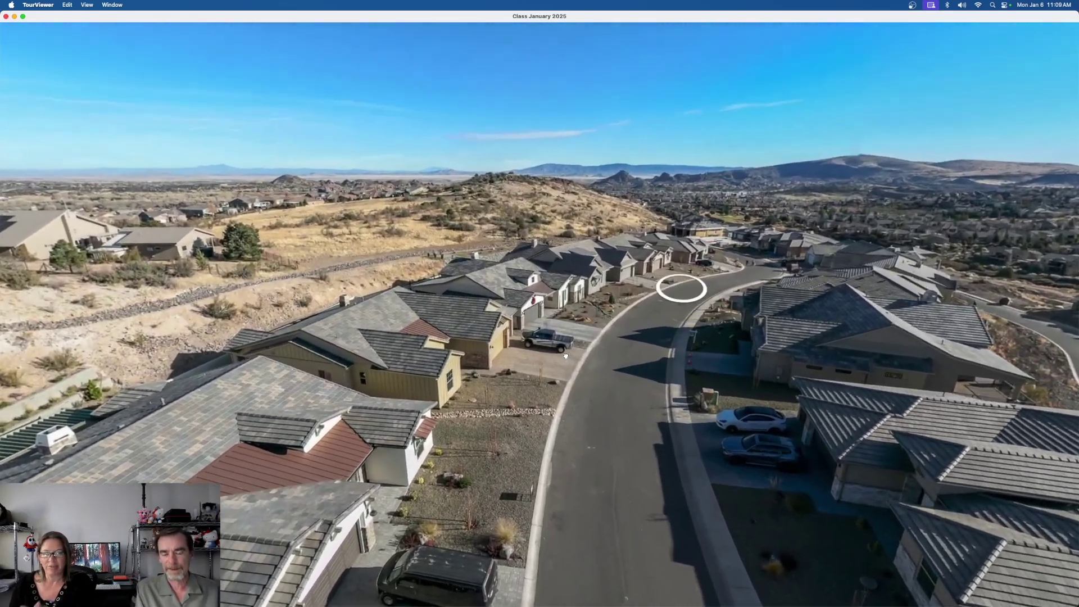
Step: Test the Circle Point hotspots by following them along the street through the linked panoramas, and quit the tour preview
{"action": "left_click", "coordinate": [686, 287]}
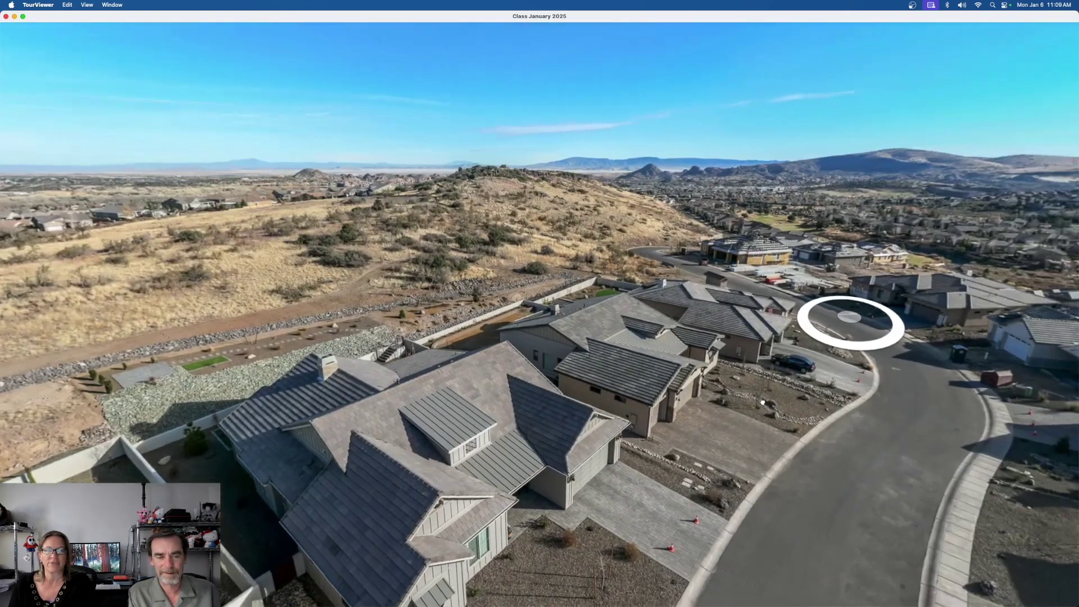
{"action": "left_click_drag", "start_coordinate": [762, 401], "coordinate": [616, 263]}
{"action": "left_click", "coordinate": [616, 263]}
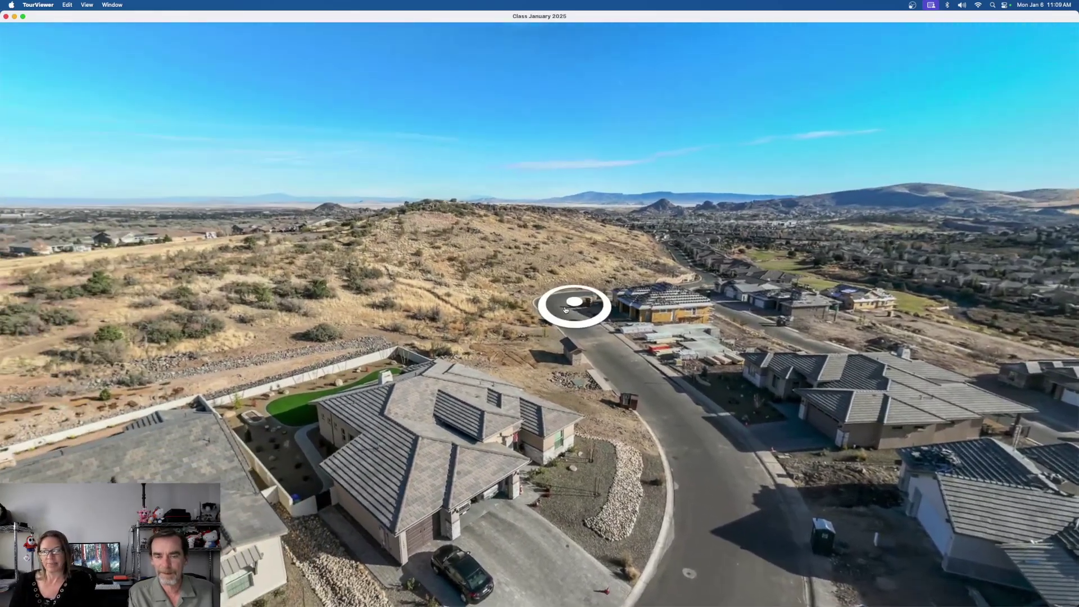
{"action": "left_click", "coordinate": [574, 302]}
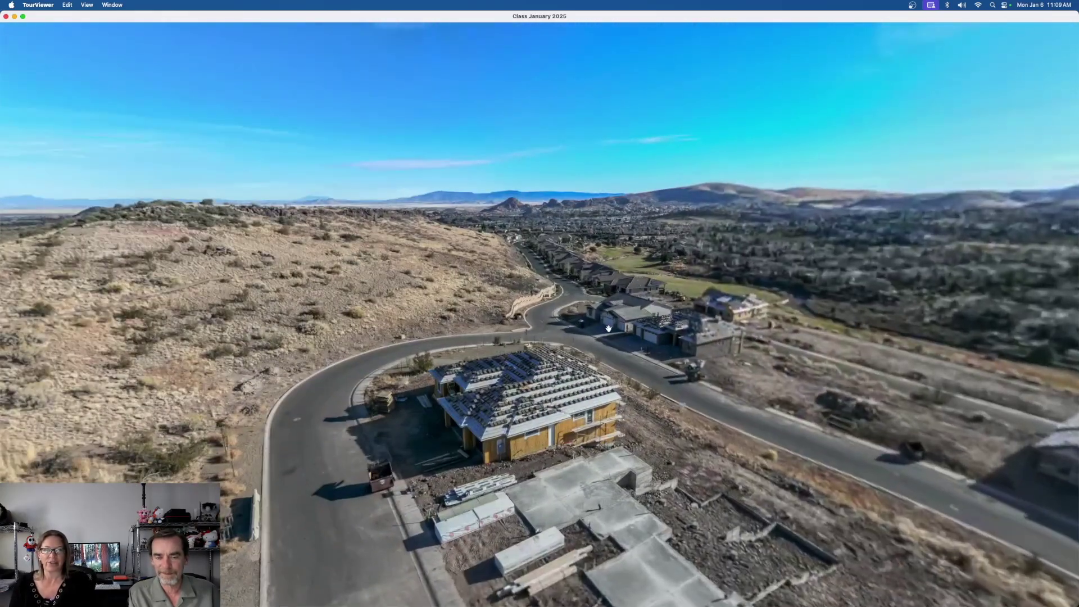
{"action": "left_click", "coordinate": [608, 328]}
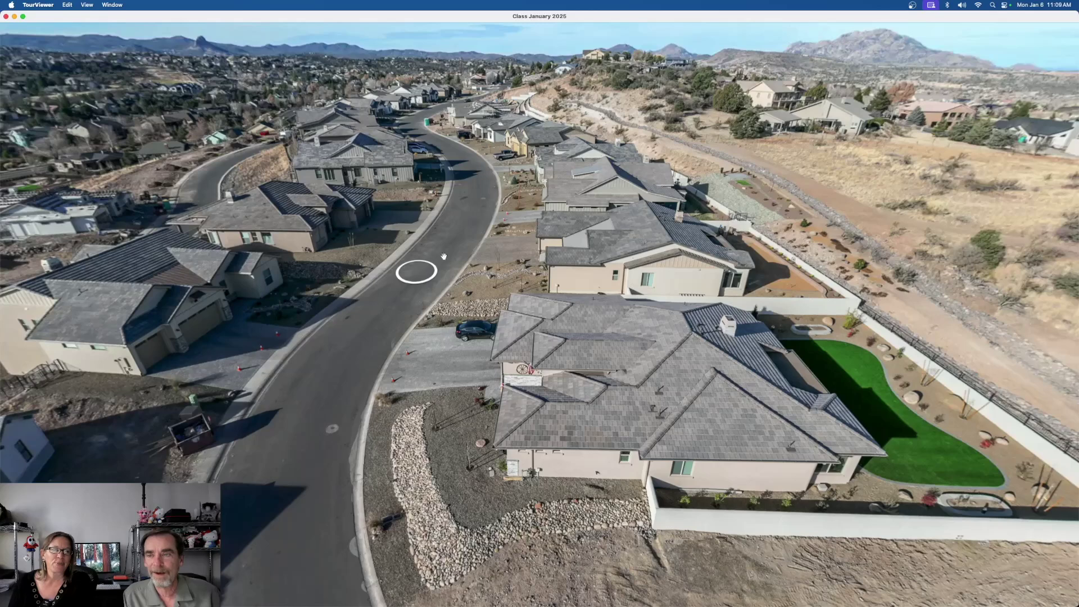
{"action": "left_click", "coordinate": [37, 8]}
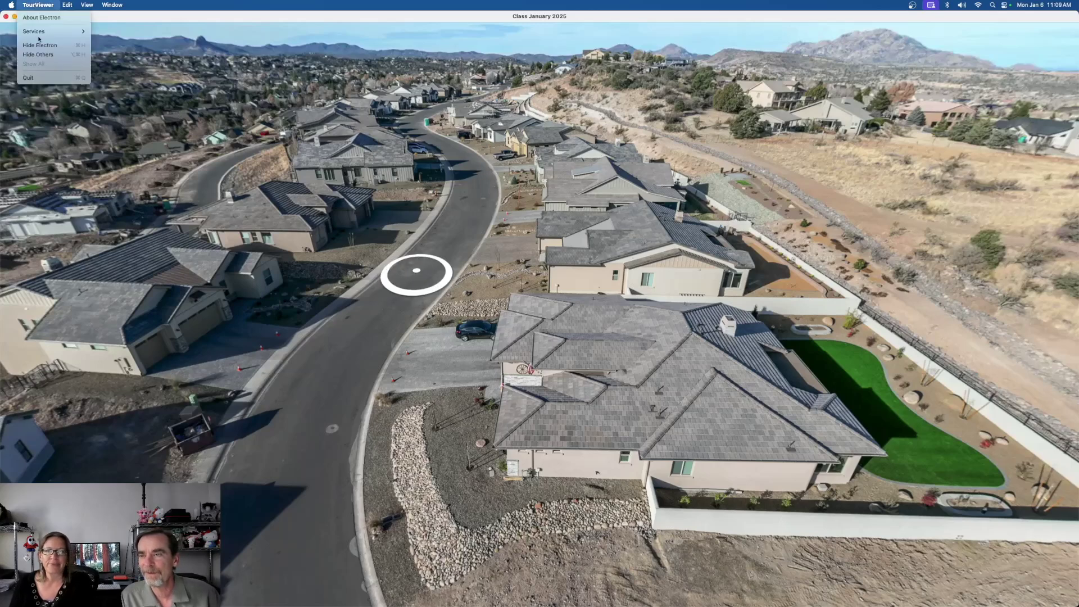
{"action": "left_click", "coordinate": [46, 80]}
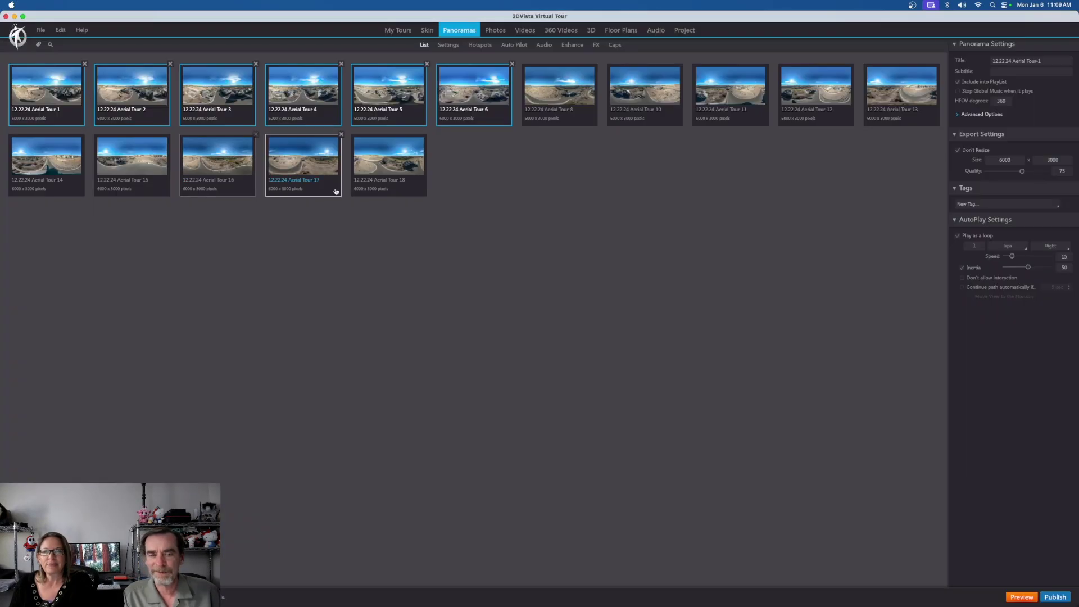